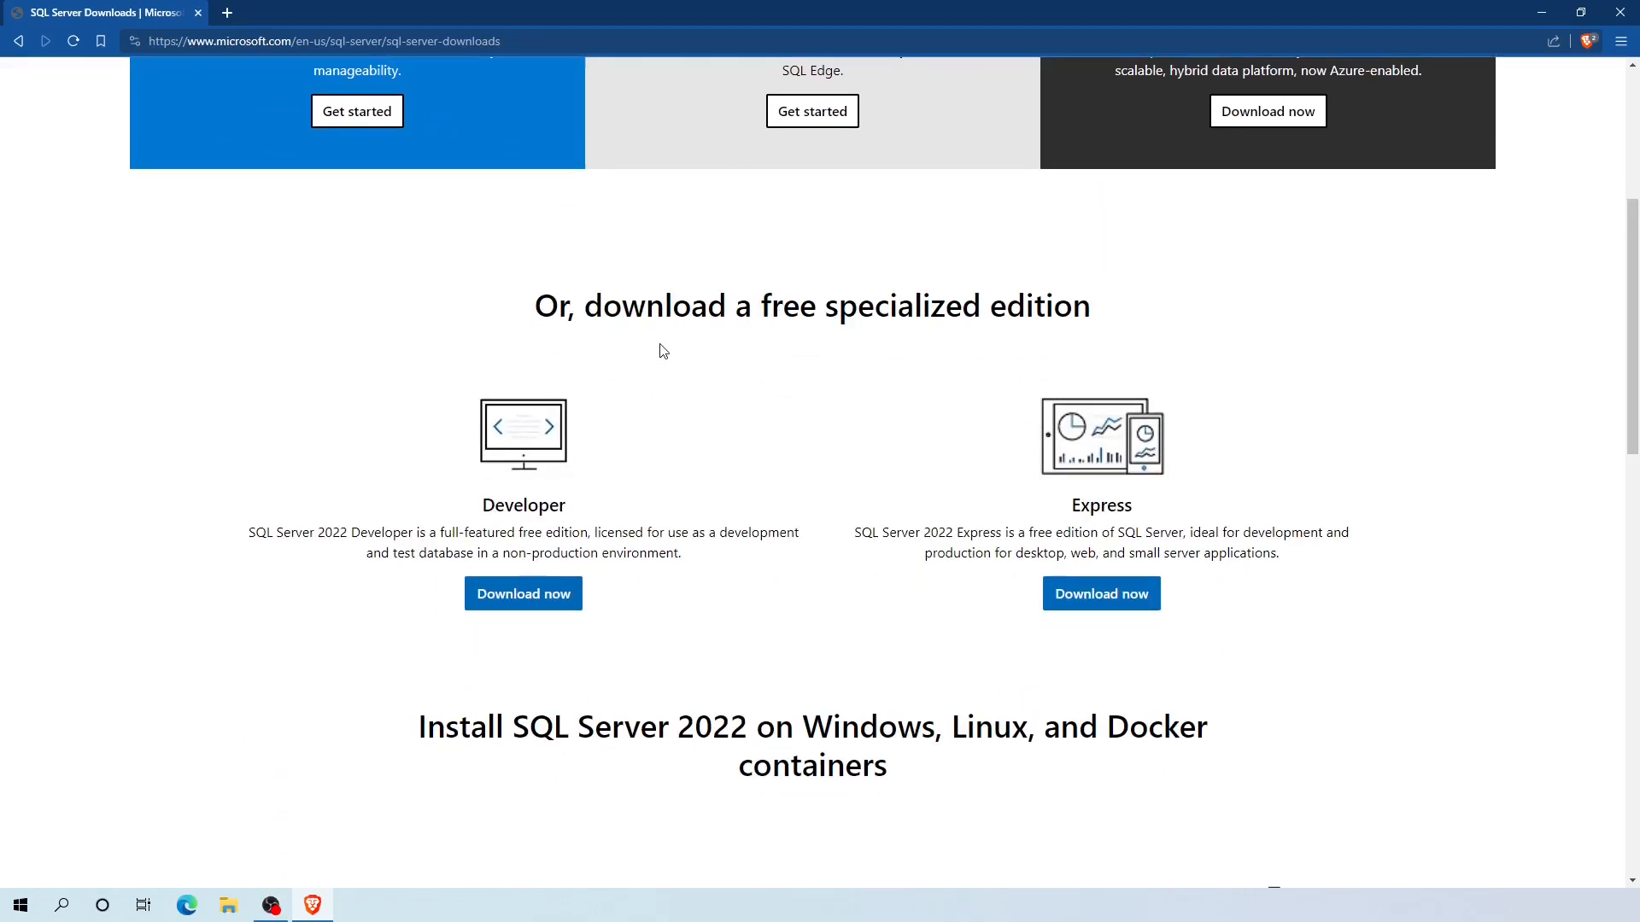
Step: Download the SQL Server 2022 Developer edition installer as SQL2022-SSEI-Dev to the Downloads folder and launch it
click(499, 603)
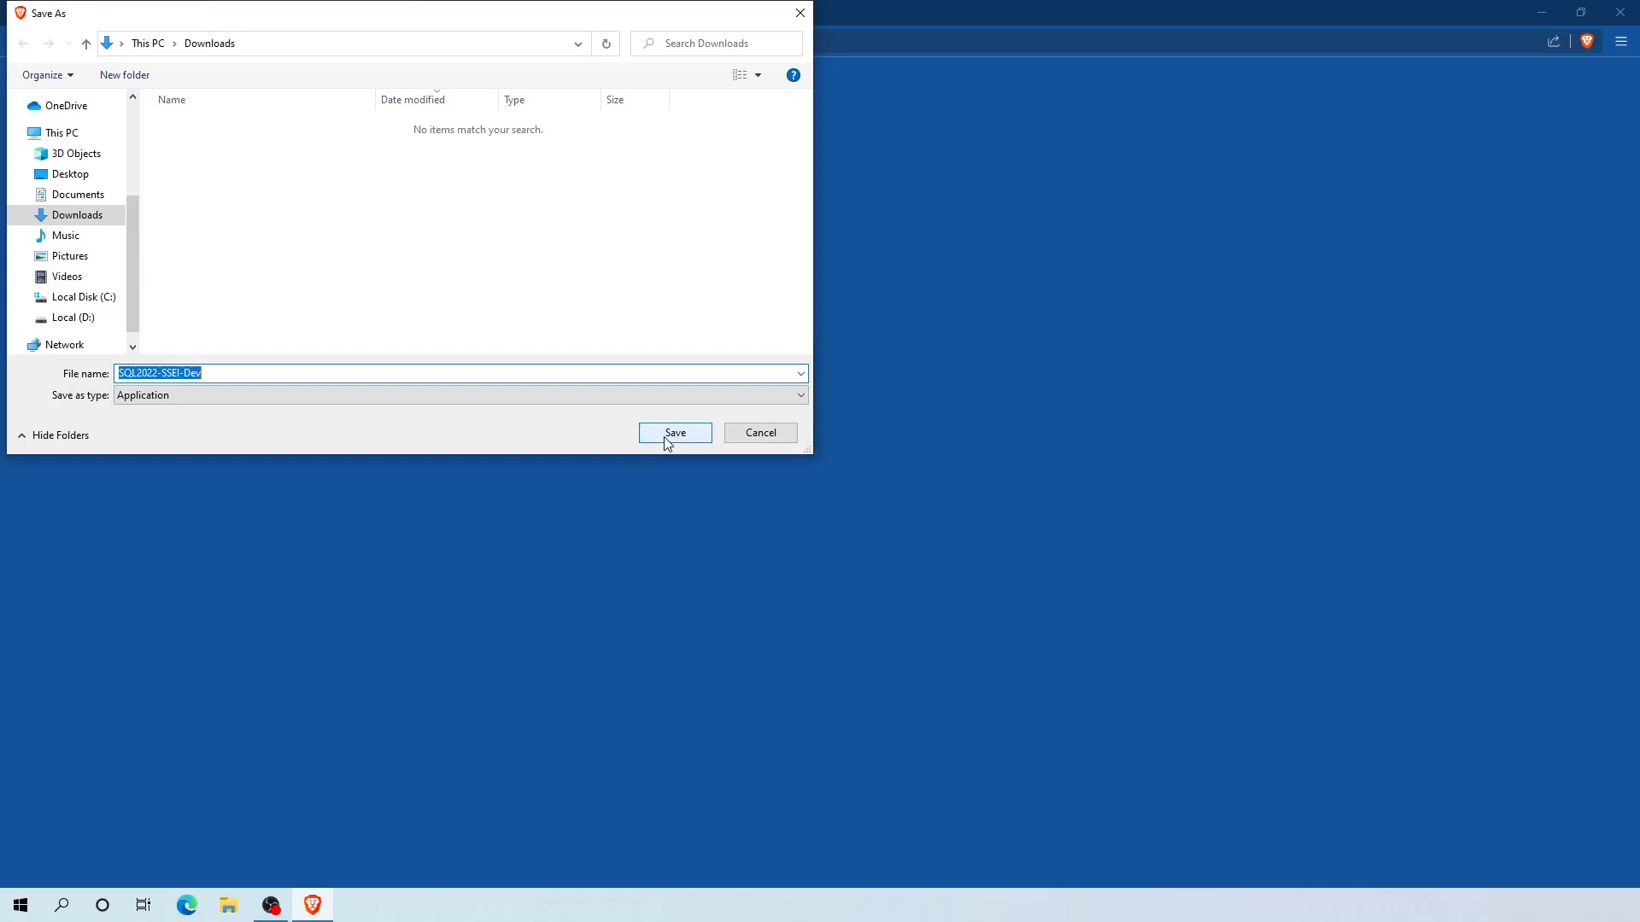
click(674, 433)
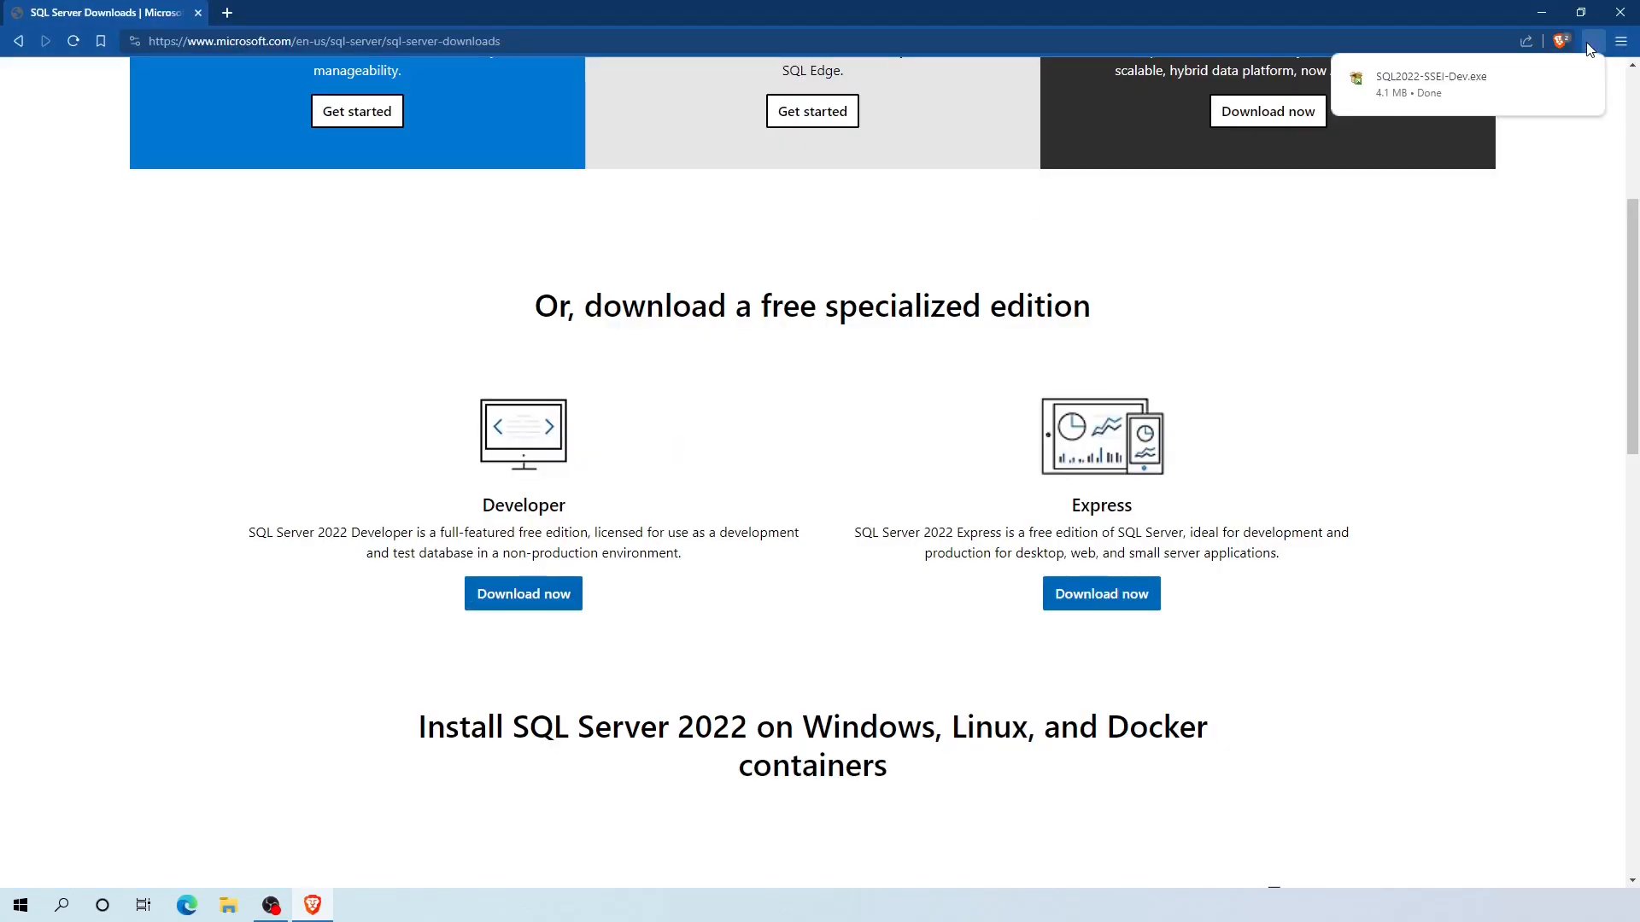
click(1578, 84)
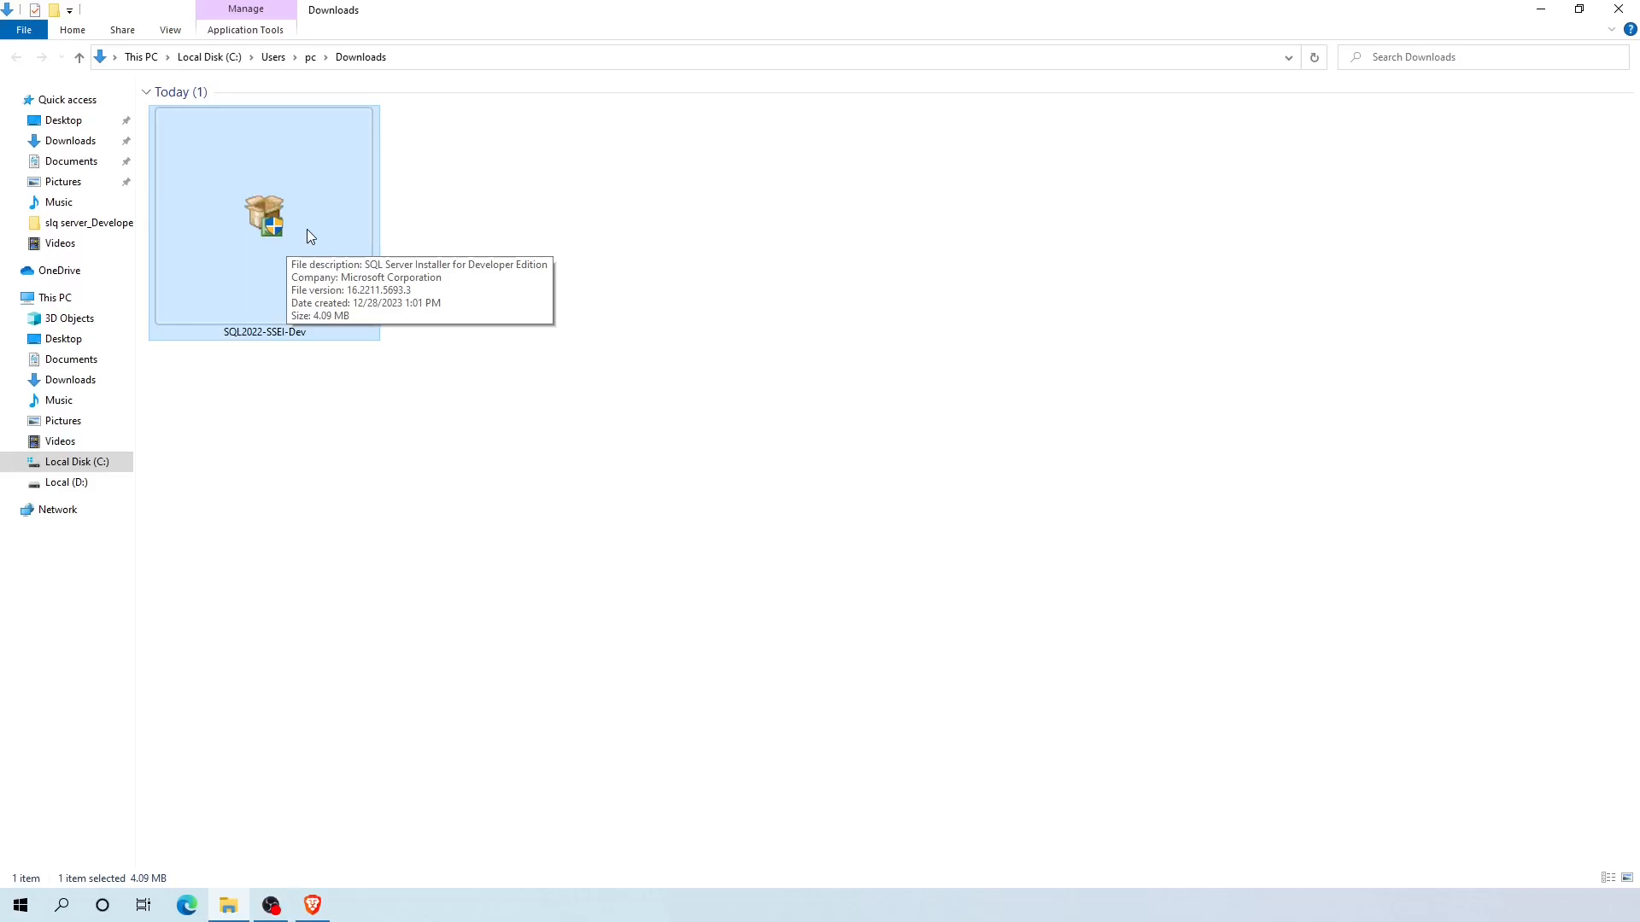
double_click(309, 228)
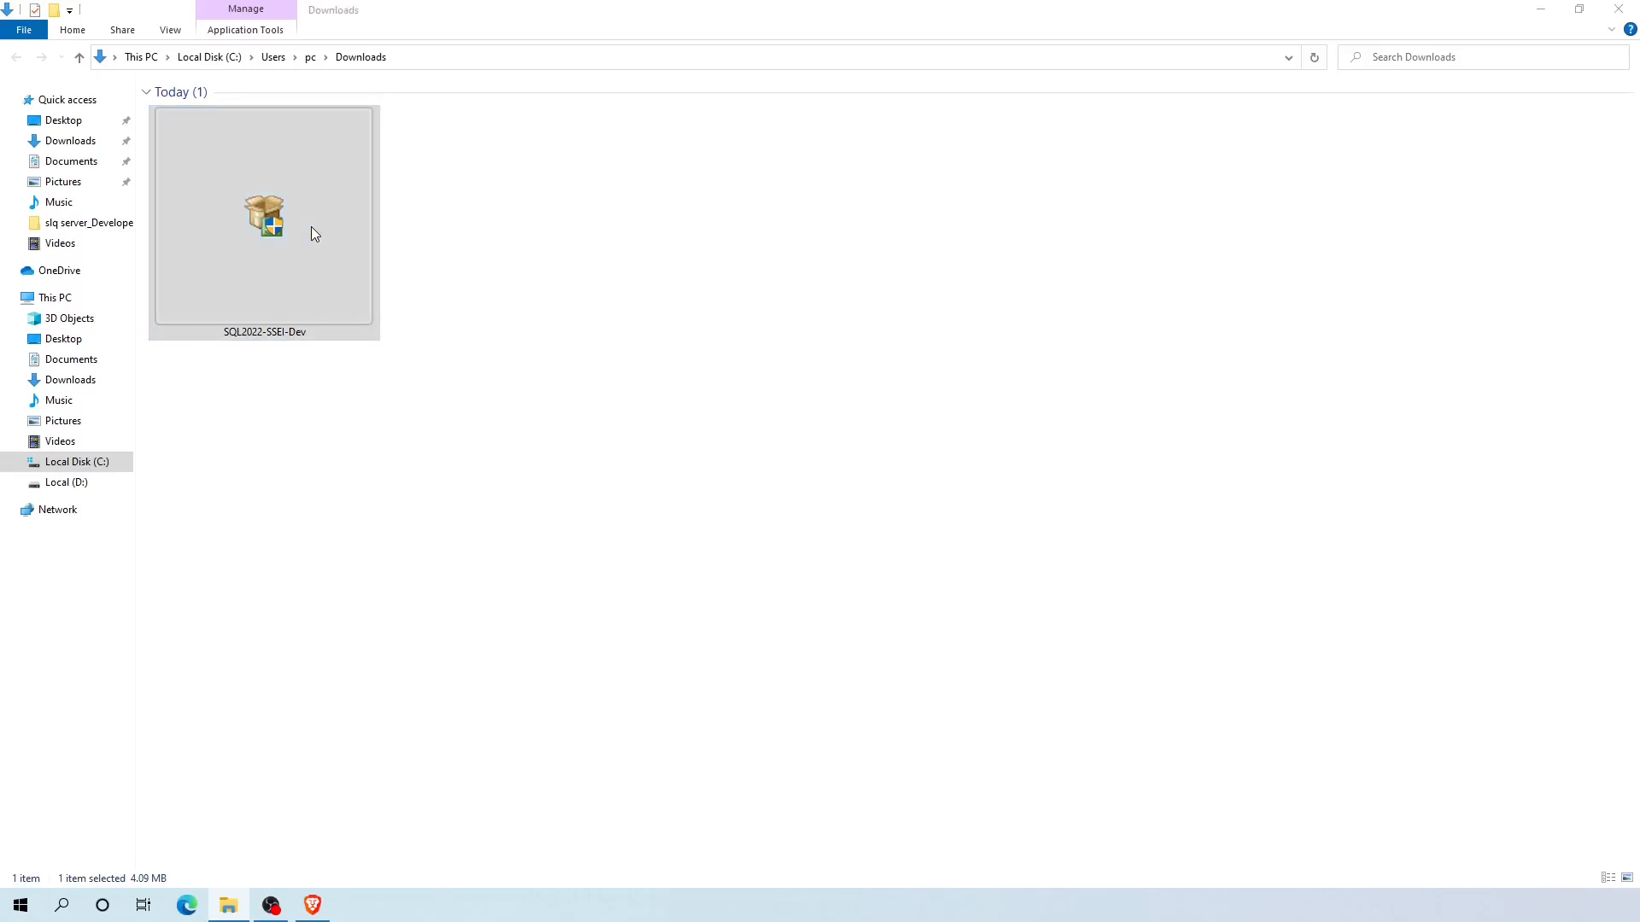
click(1540, 9)
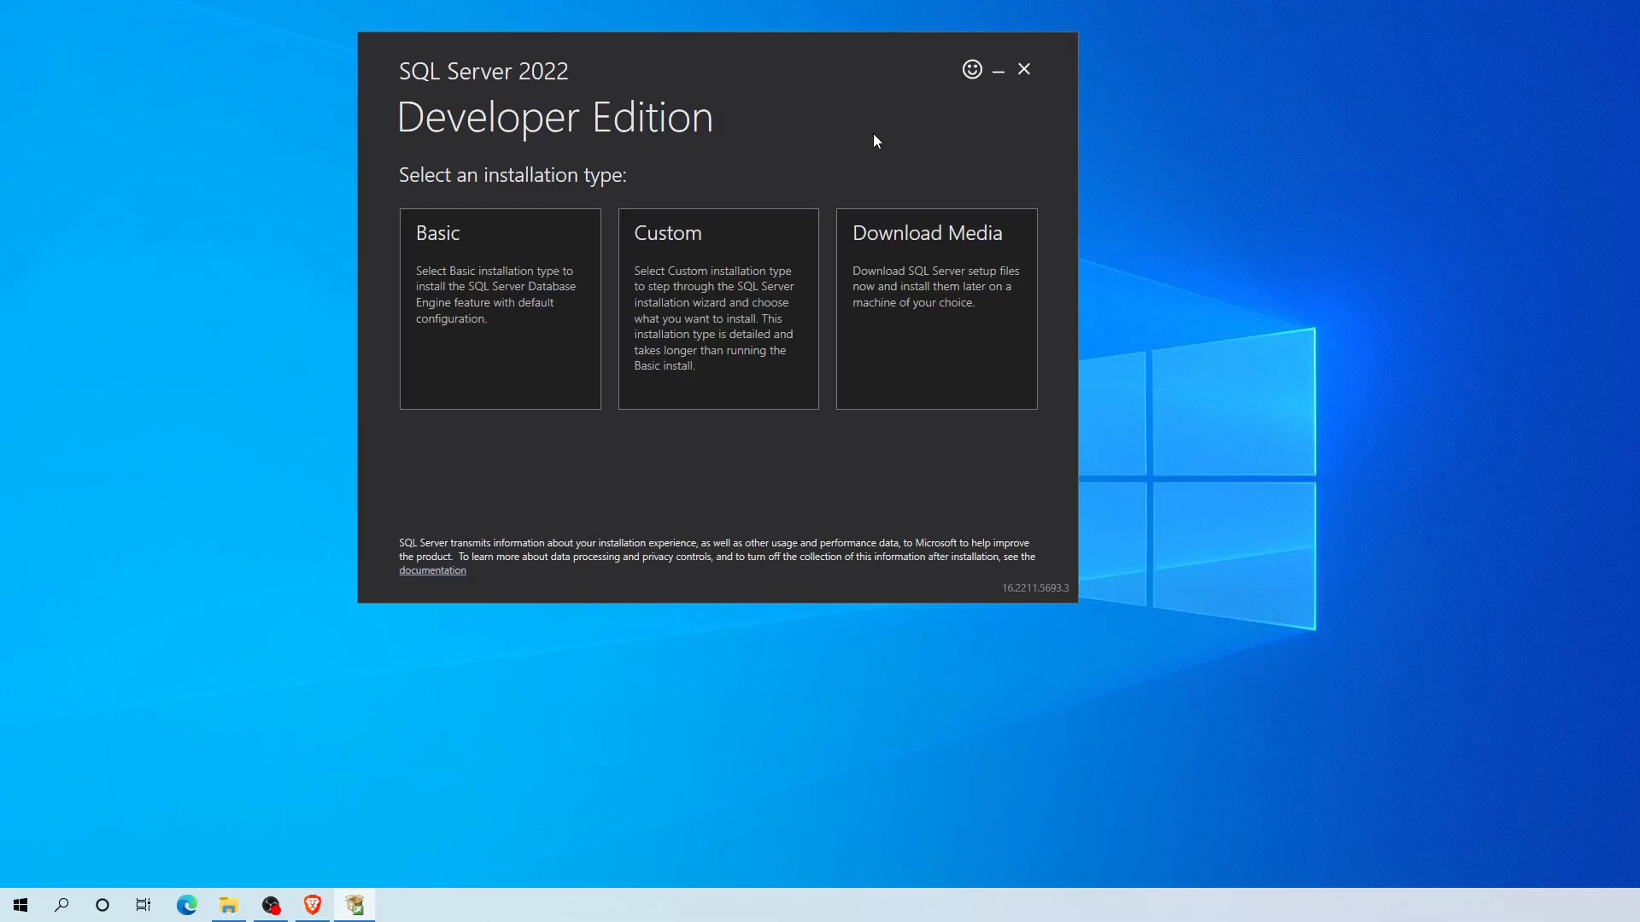
Step: Run the Basic installation of SQL Server 2022, accepting the license terms and the location C:\Program Files\Microsoft SQL Server
click(492, 330)
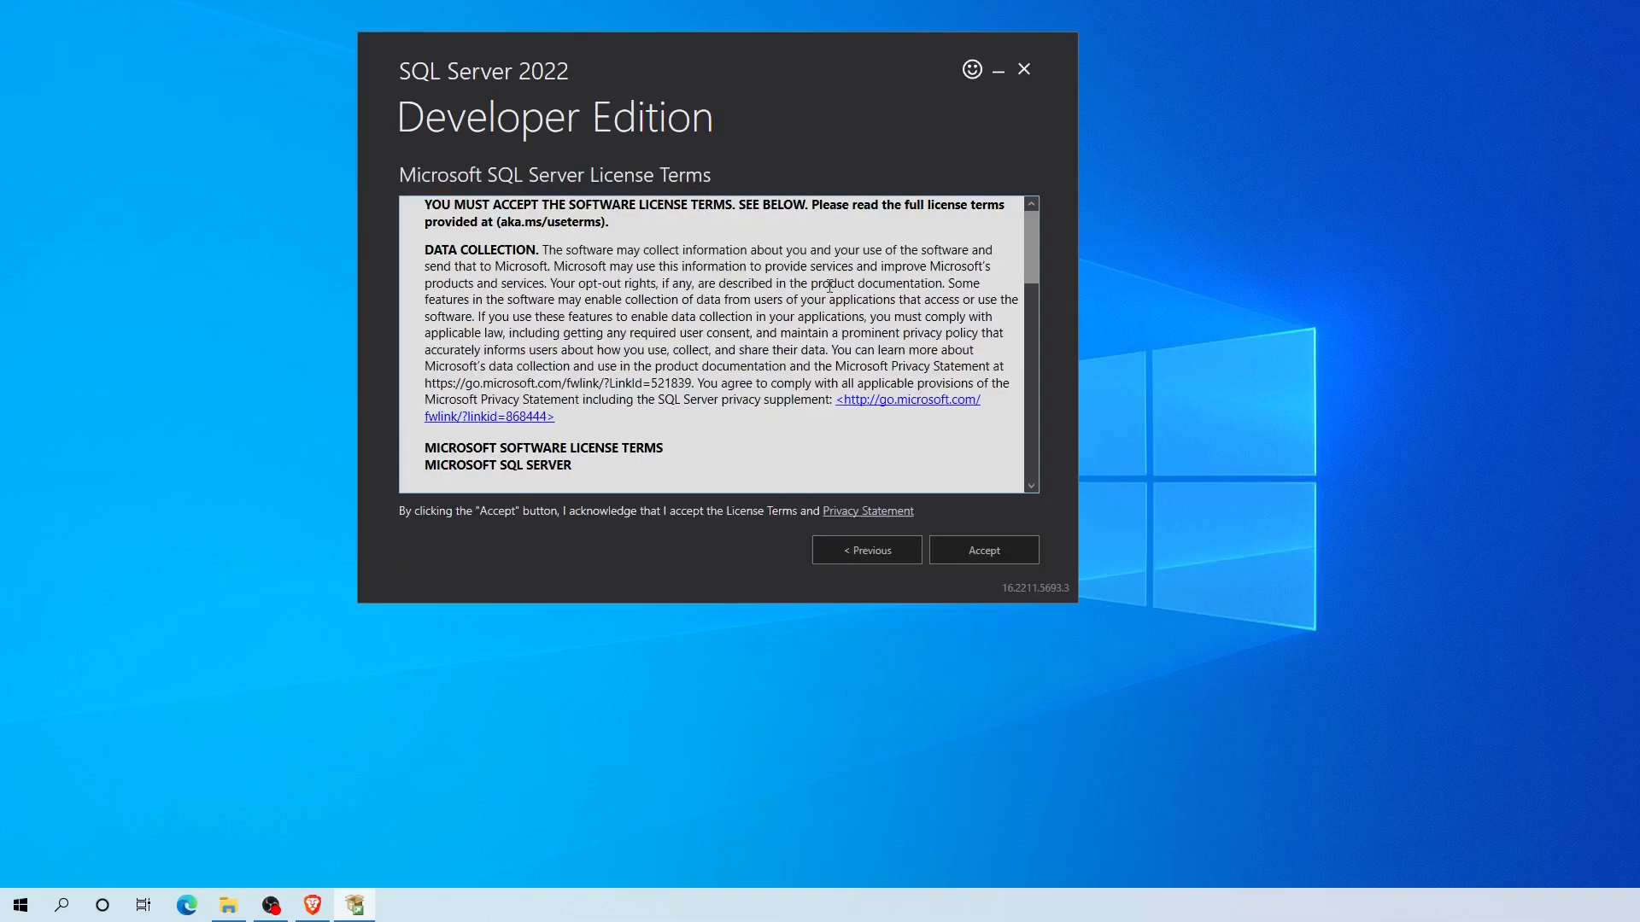
click(987, 548)
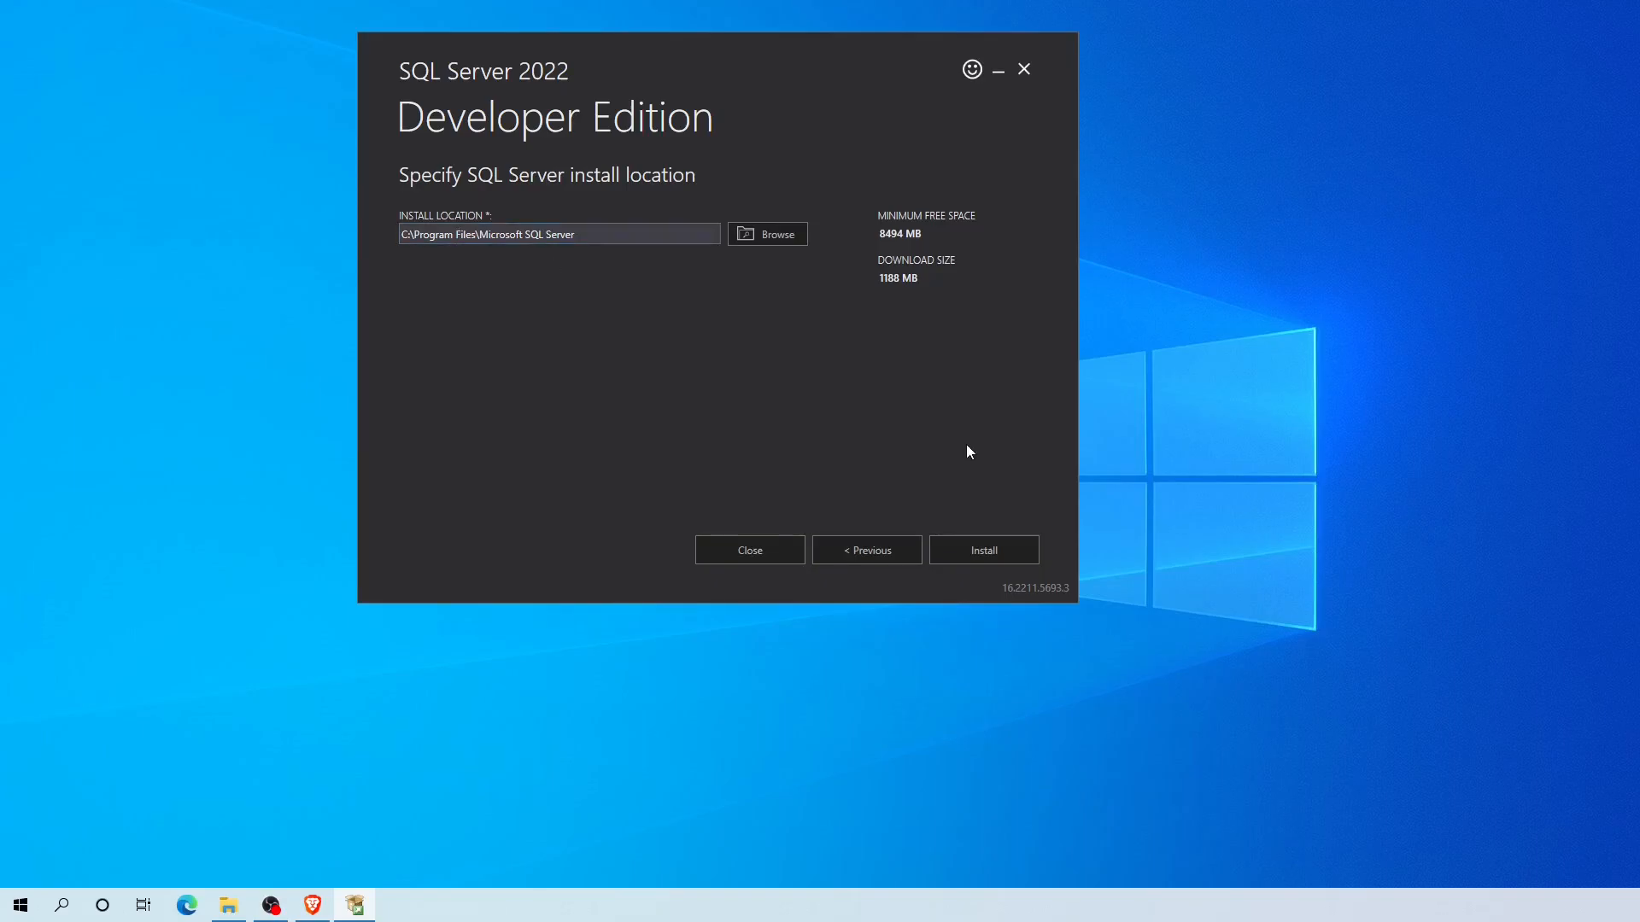
click(983, 560)
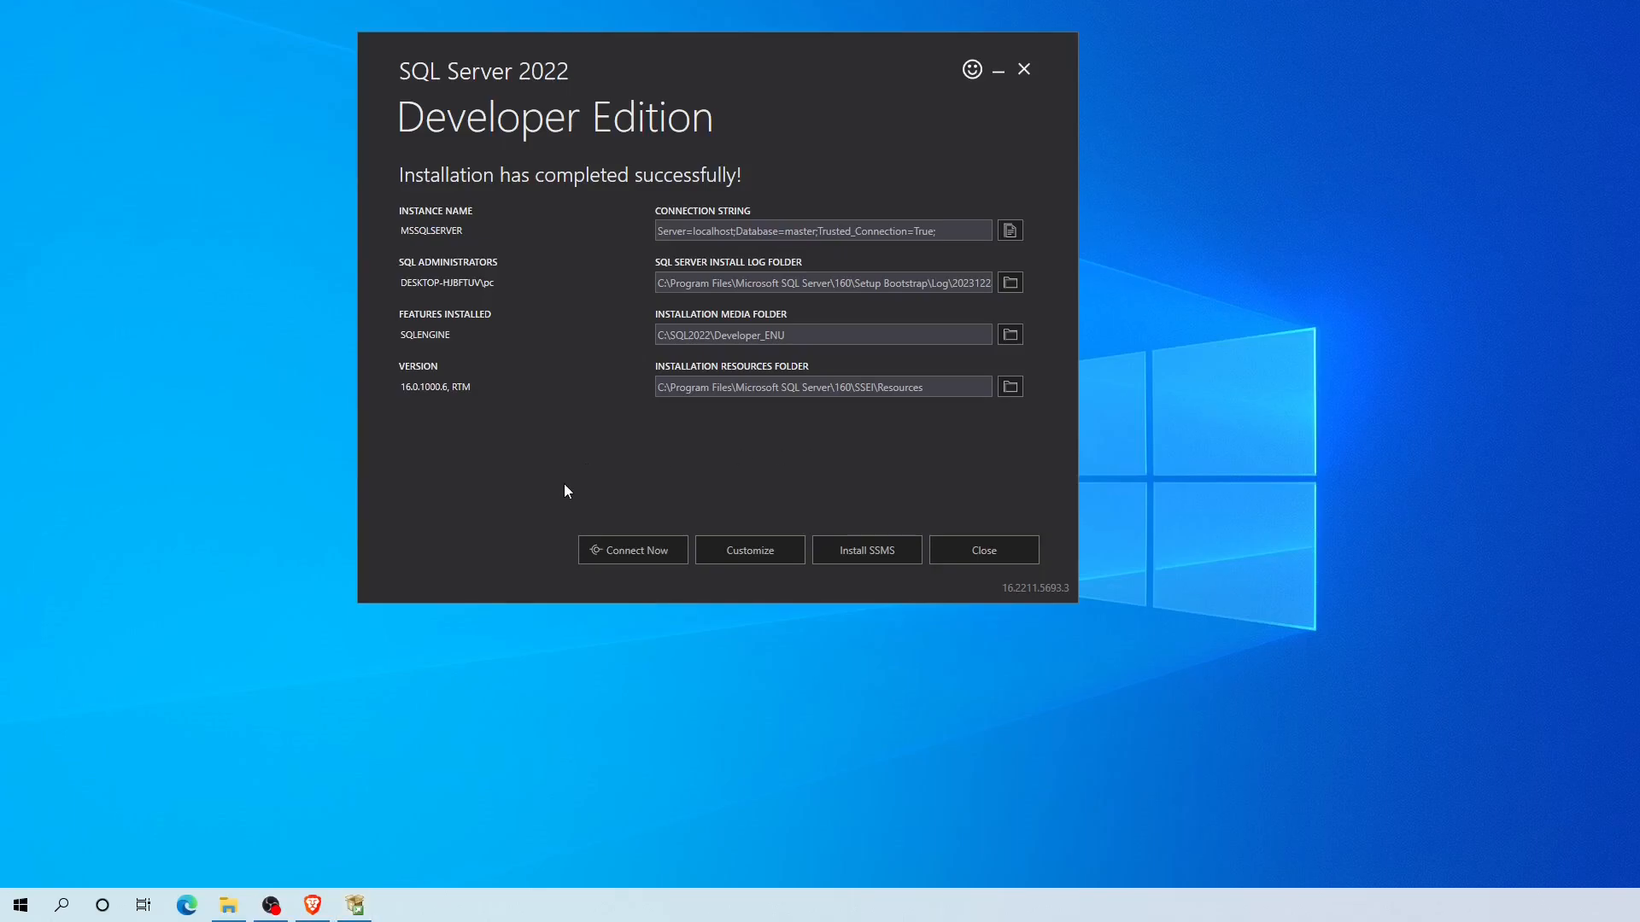
Step: Test the connection to the installed SQL Server instance in the SQLCMD console and close the console
click(637, 552)
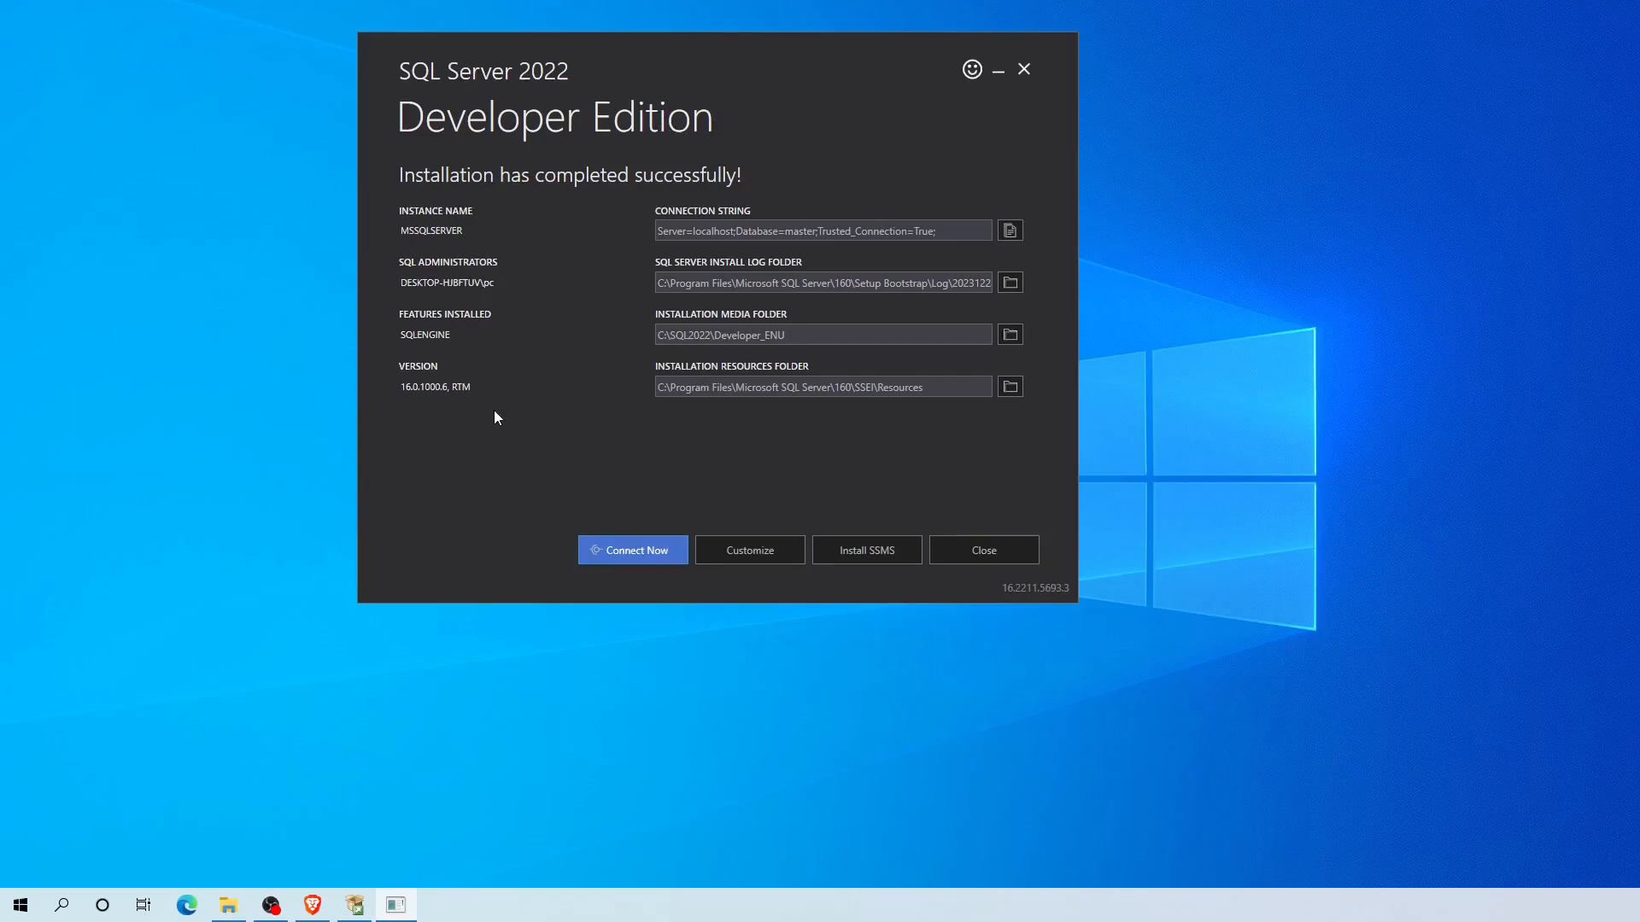
drag(0, 12, 601, 100)
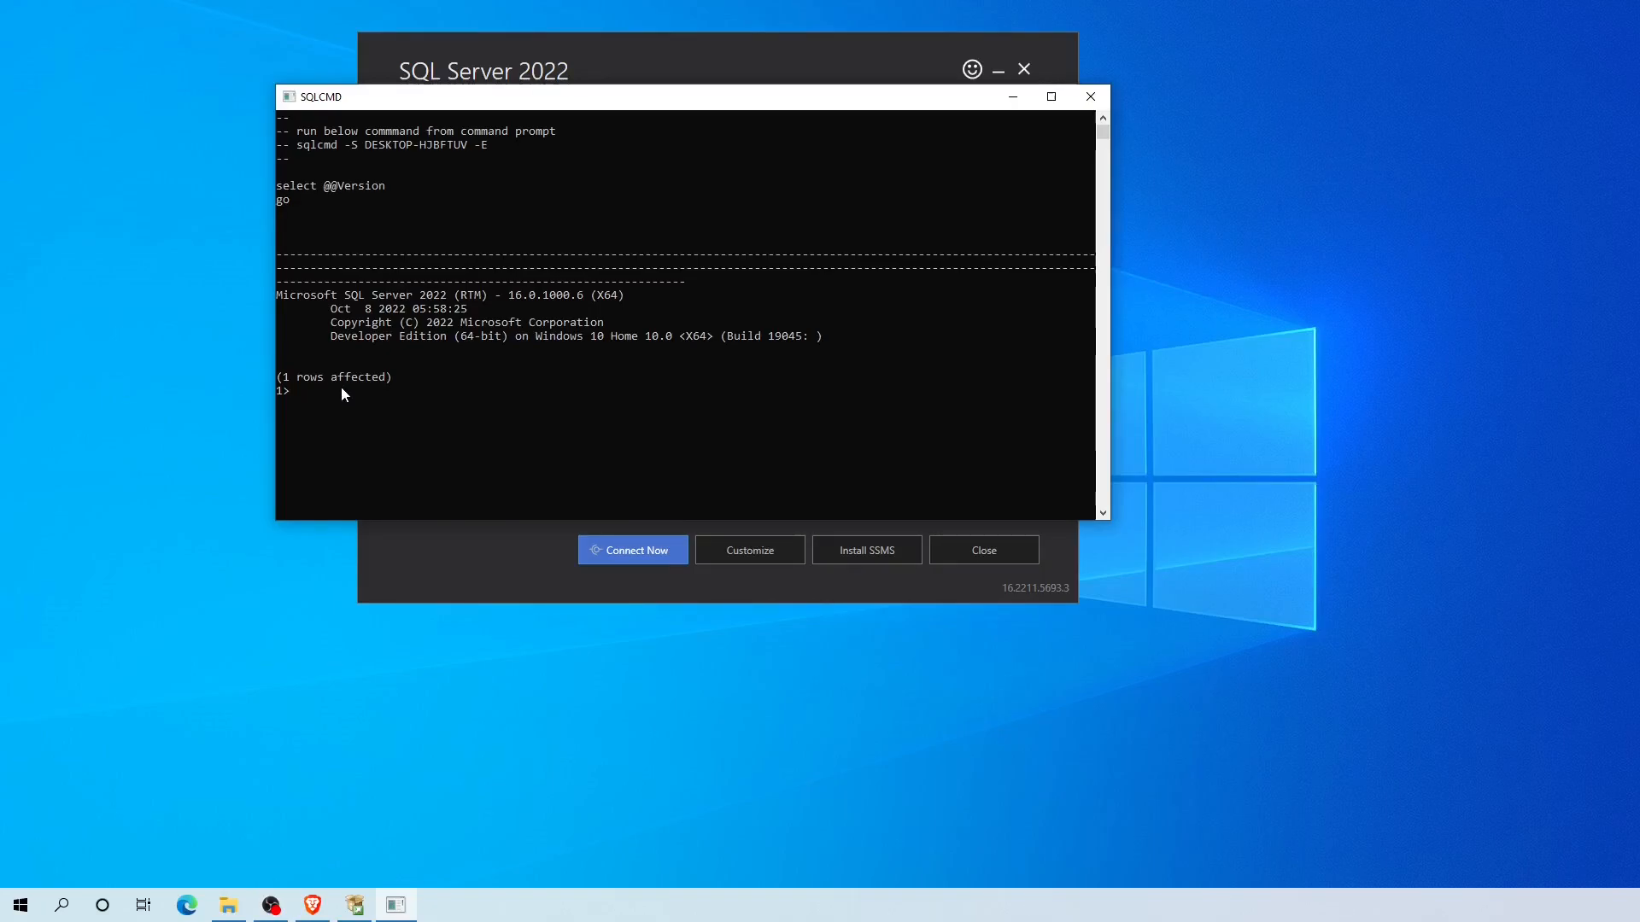
click(1091, 97)
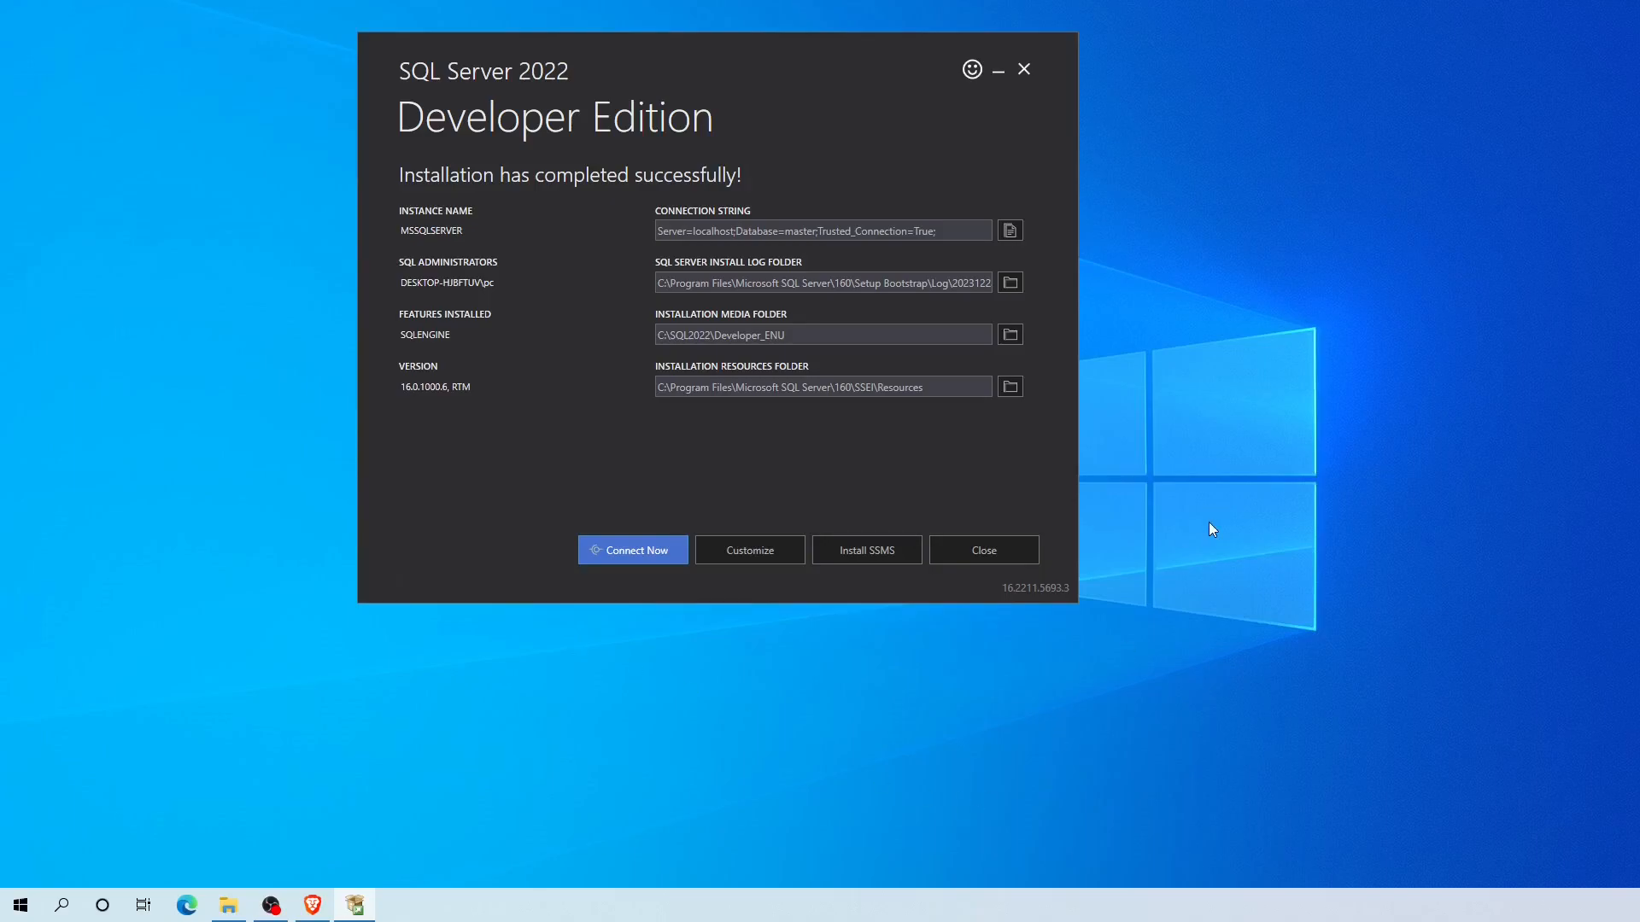
Step: Open the SSMS download page from the installer and save the SSMS 19.2 setup file SSMS-Setup-ENU to Downloads
click(843, 551)
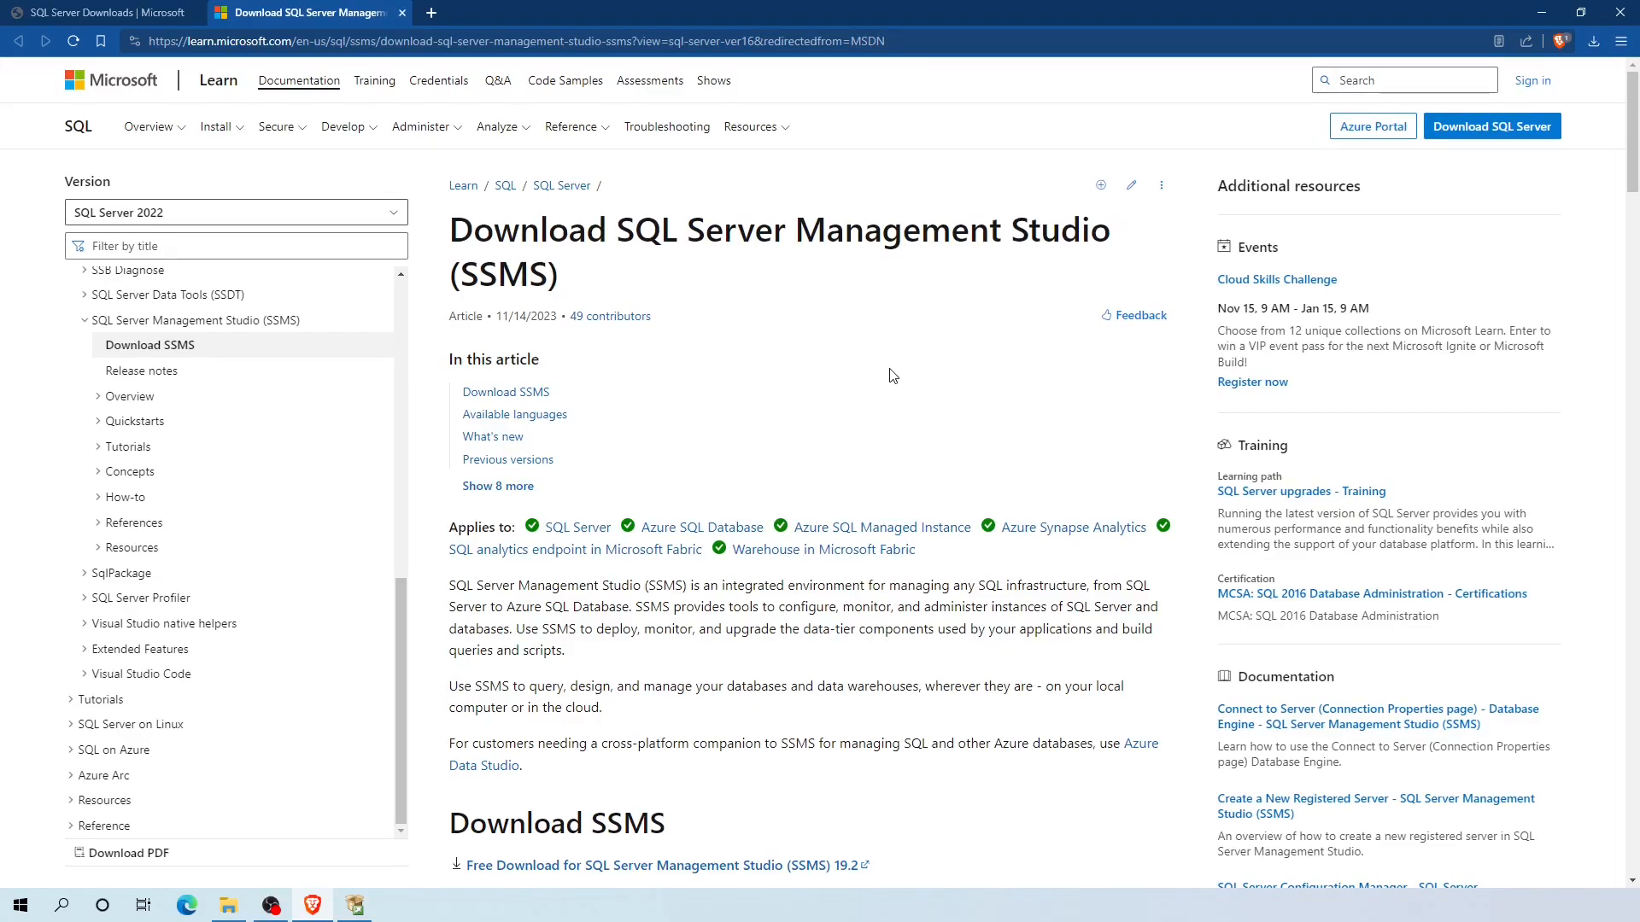
scroll(510, 296, down, 5)
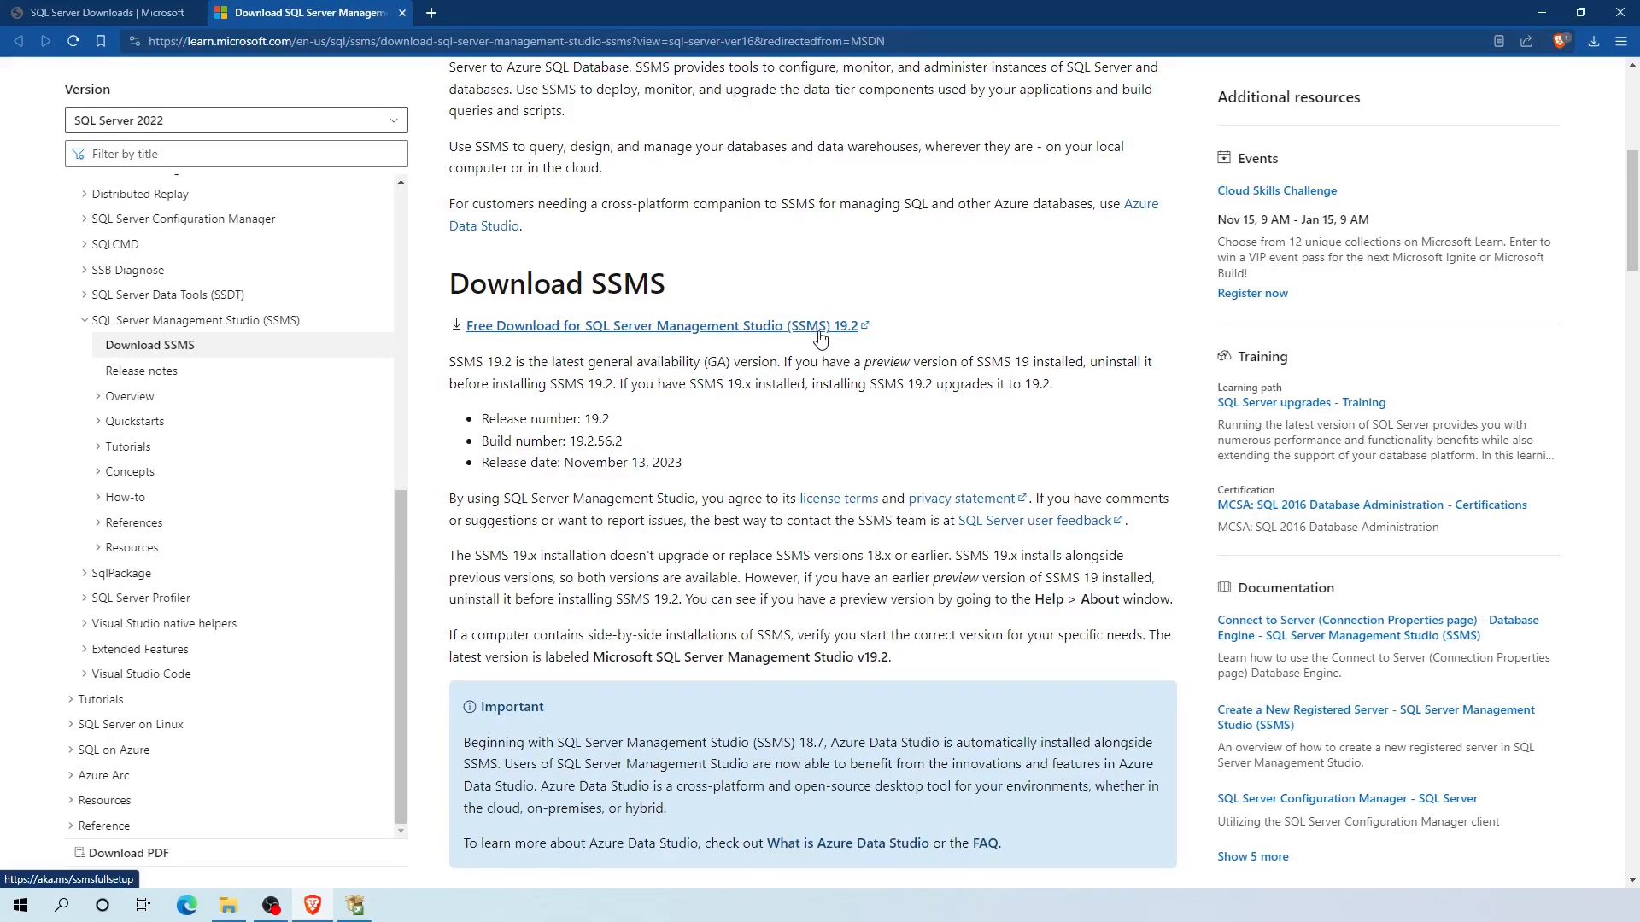
click(743, 330)
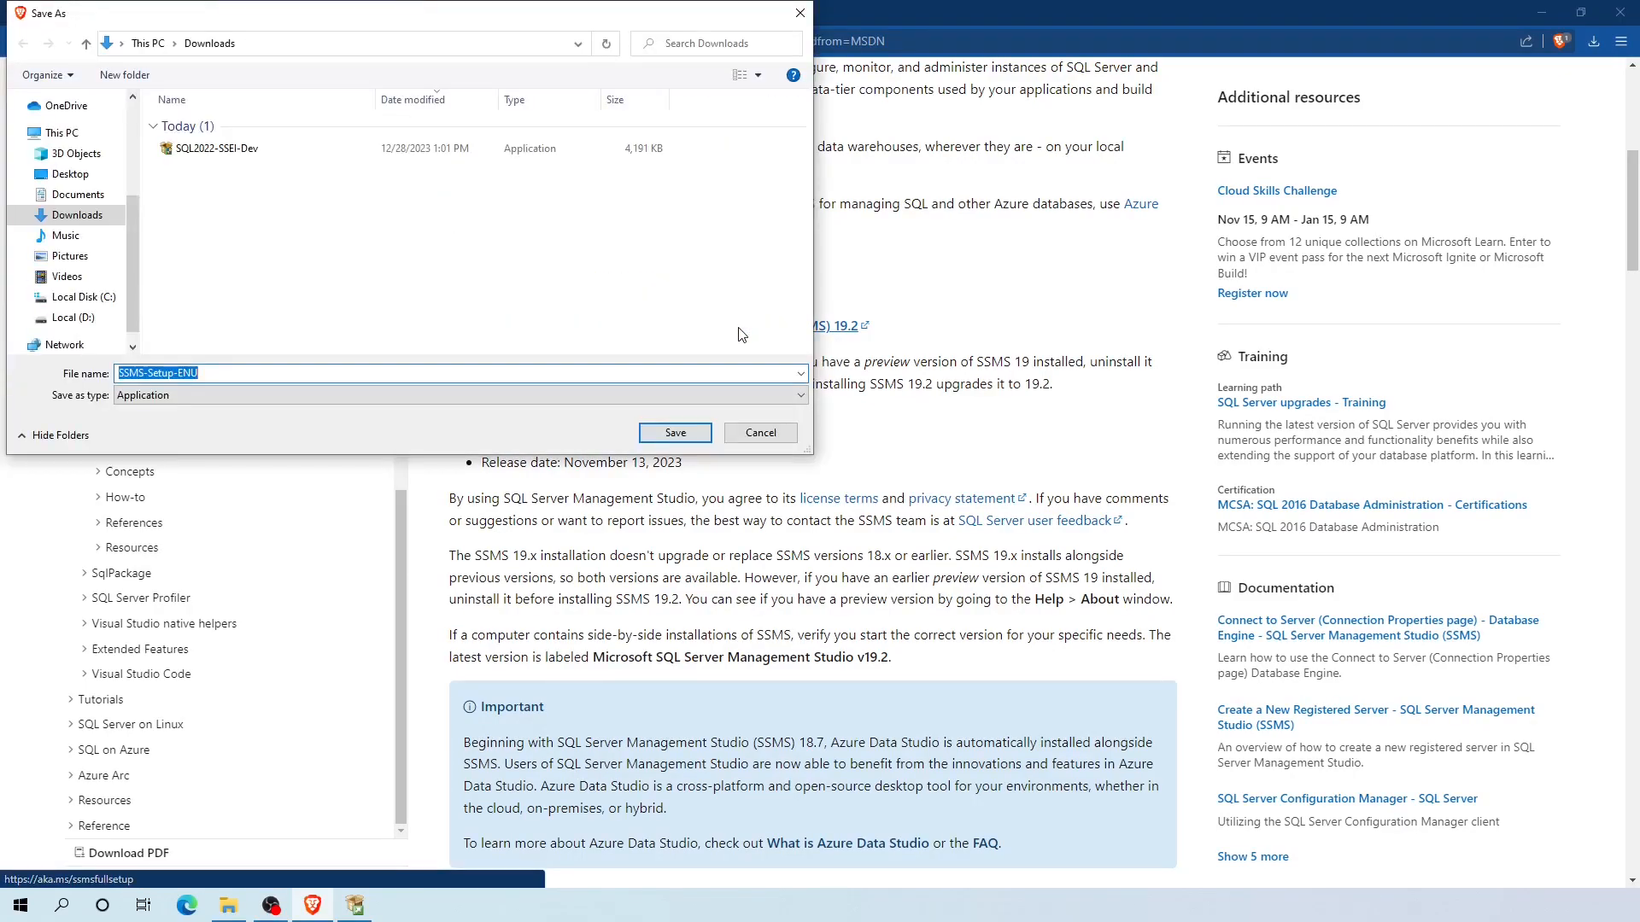
click(676, 433)
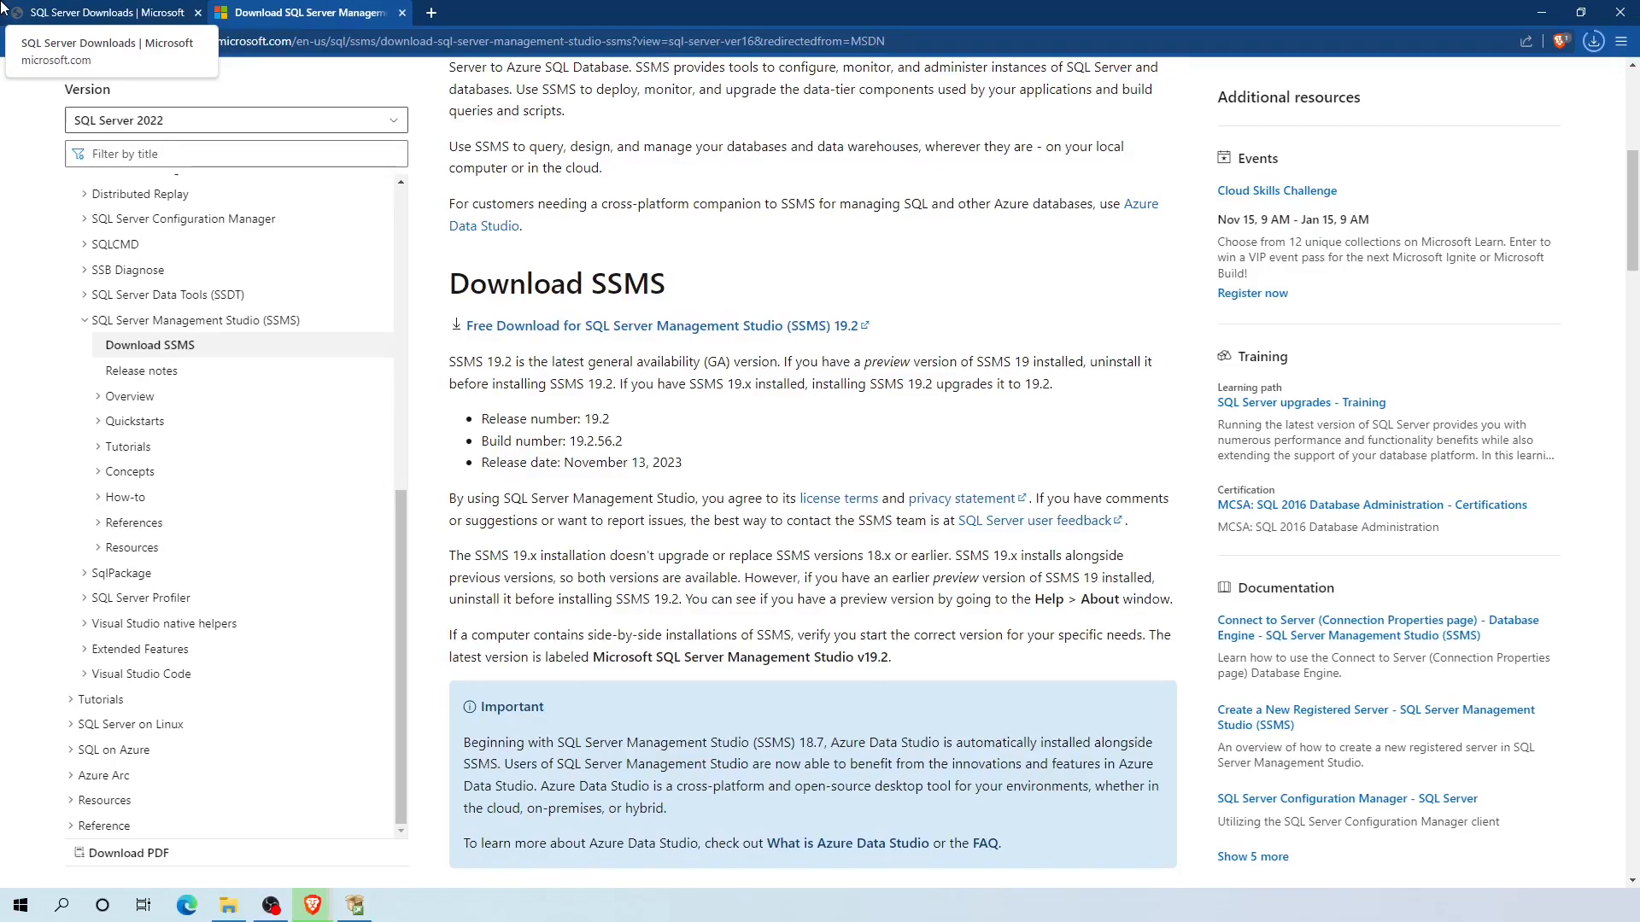
Step: Put the browser away and exit the completed SQL Server 2022 Developer Edition installer
click(1545, 14)
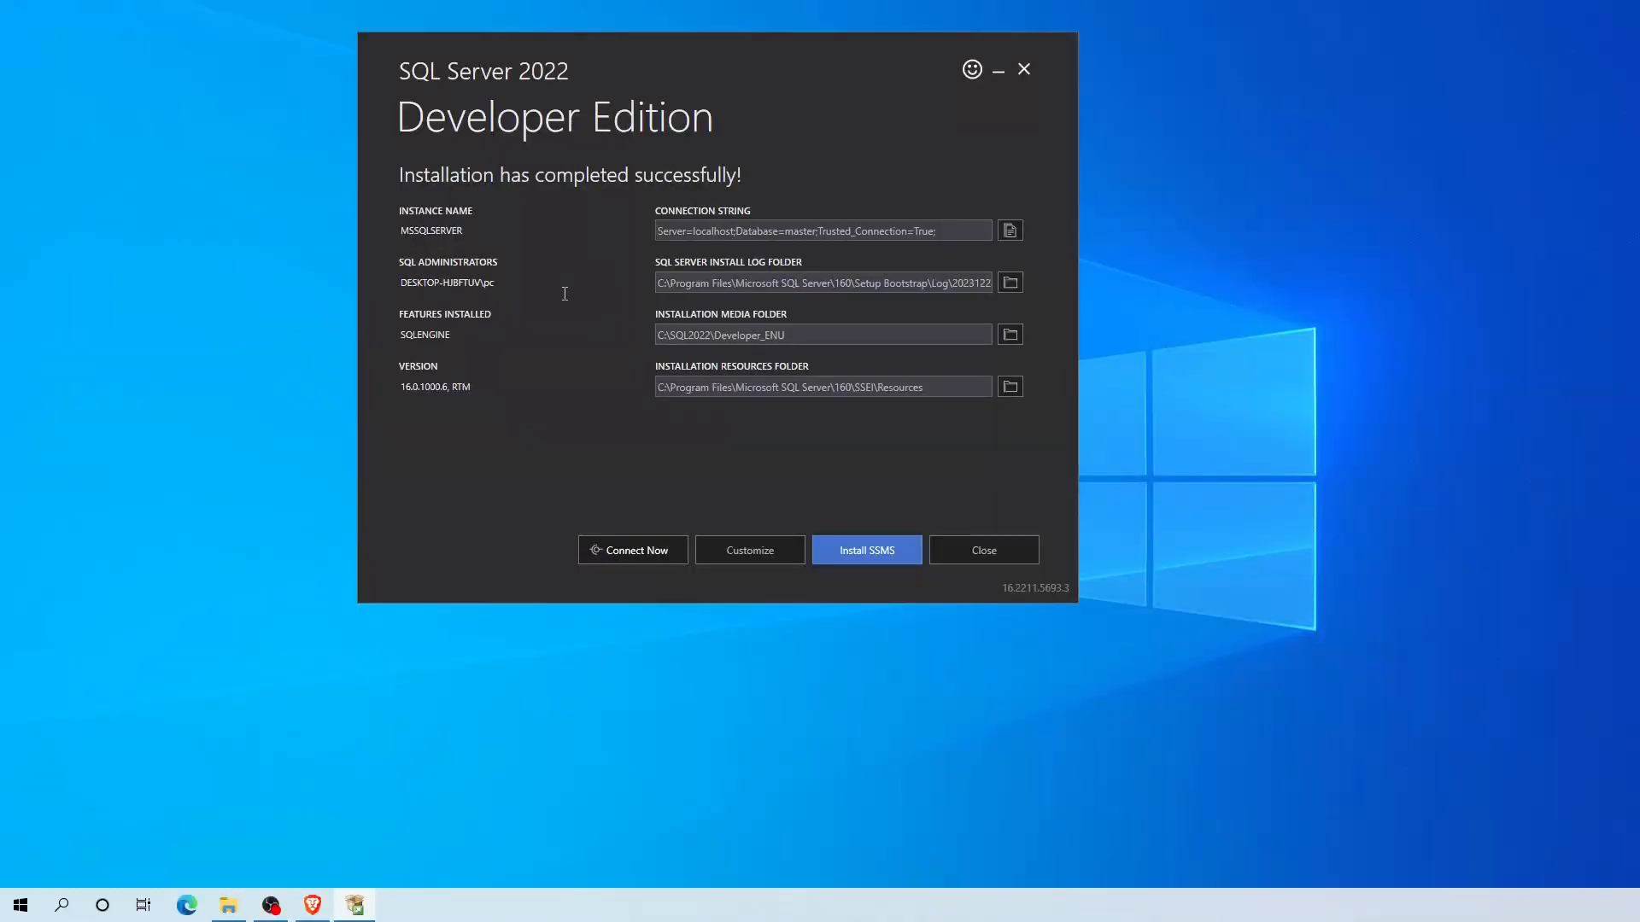
click(990, 553)
key(Return)
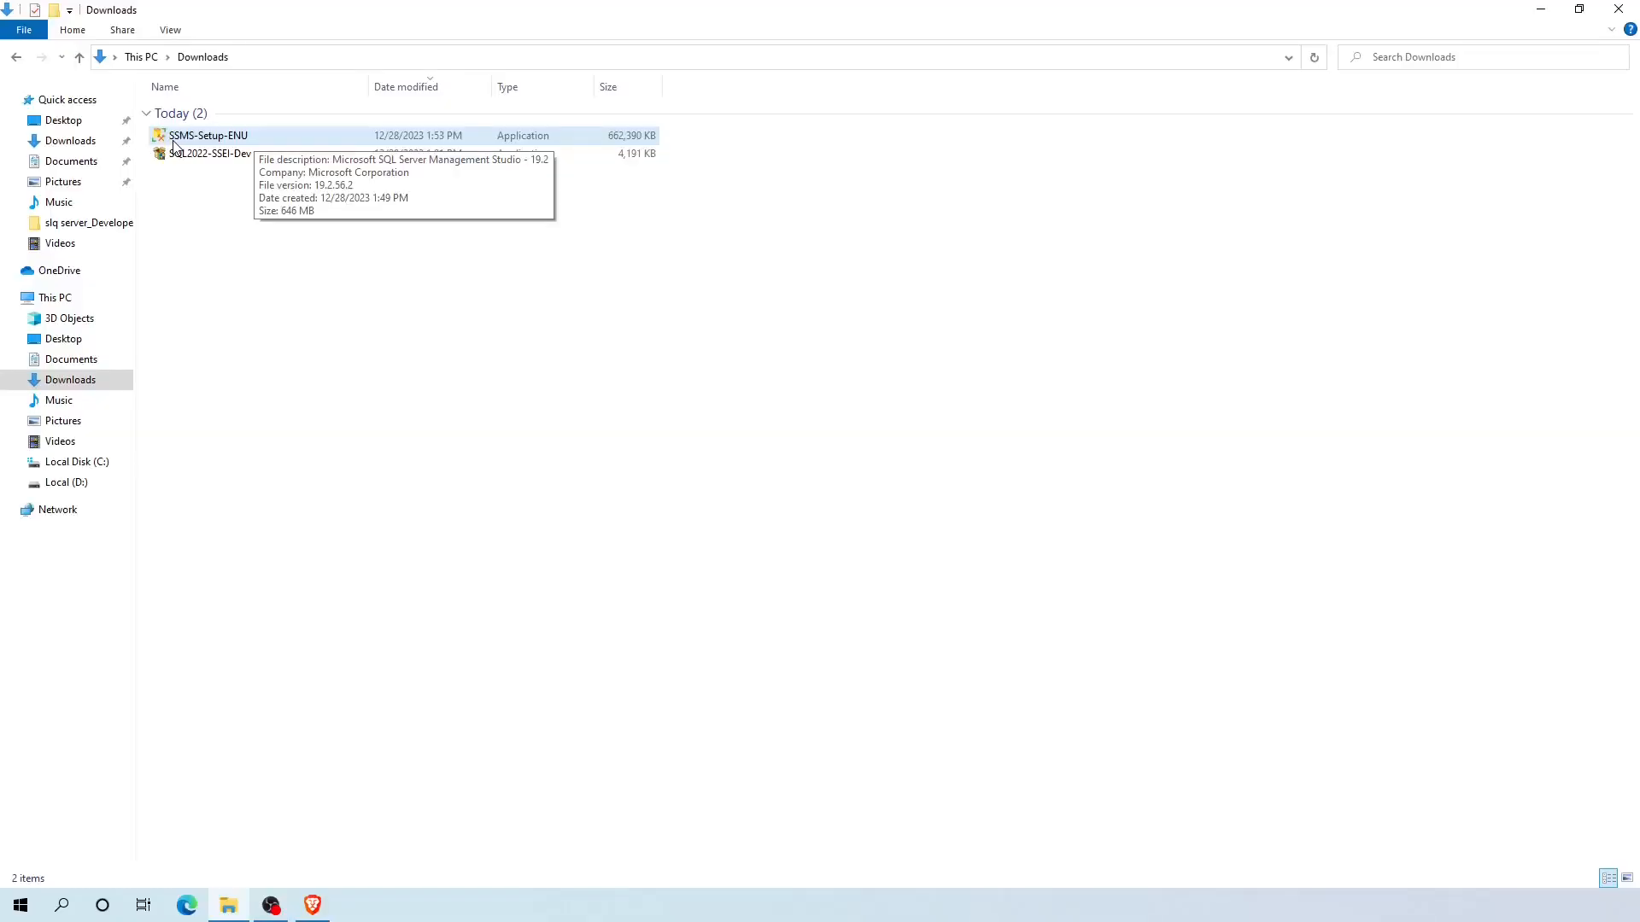
Step: Launch SSMS-Setup-ENU and install SQL Server Management Studio to C:\Program Files (x86)\Microsoft SQL Server Management Studio 19
double_click(226, 142)
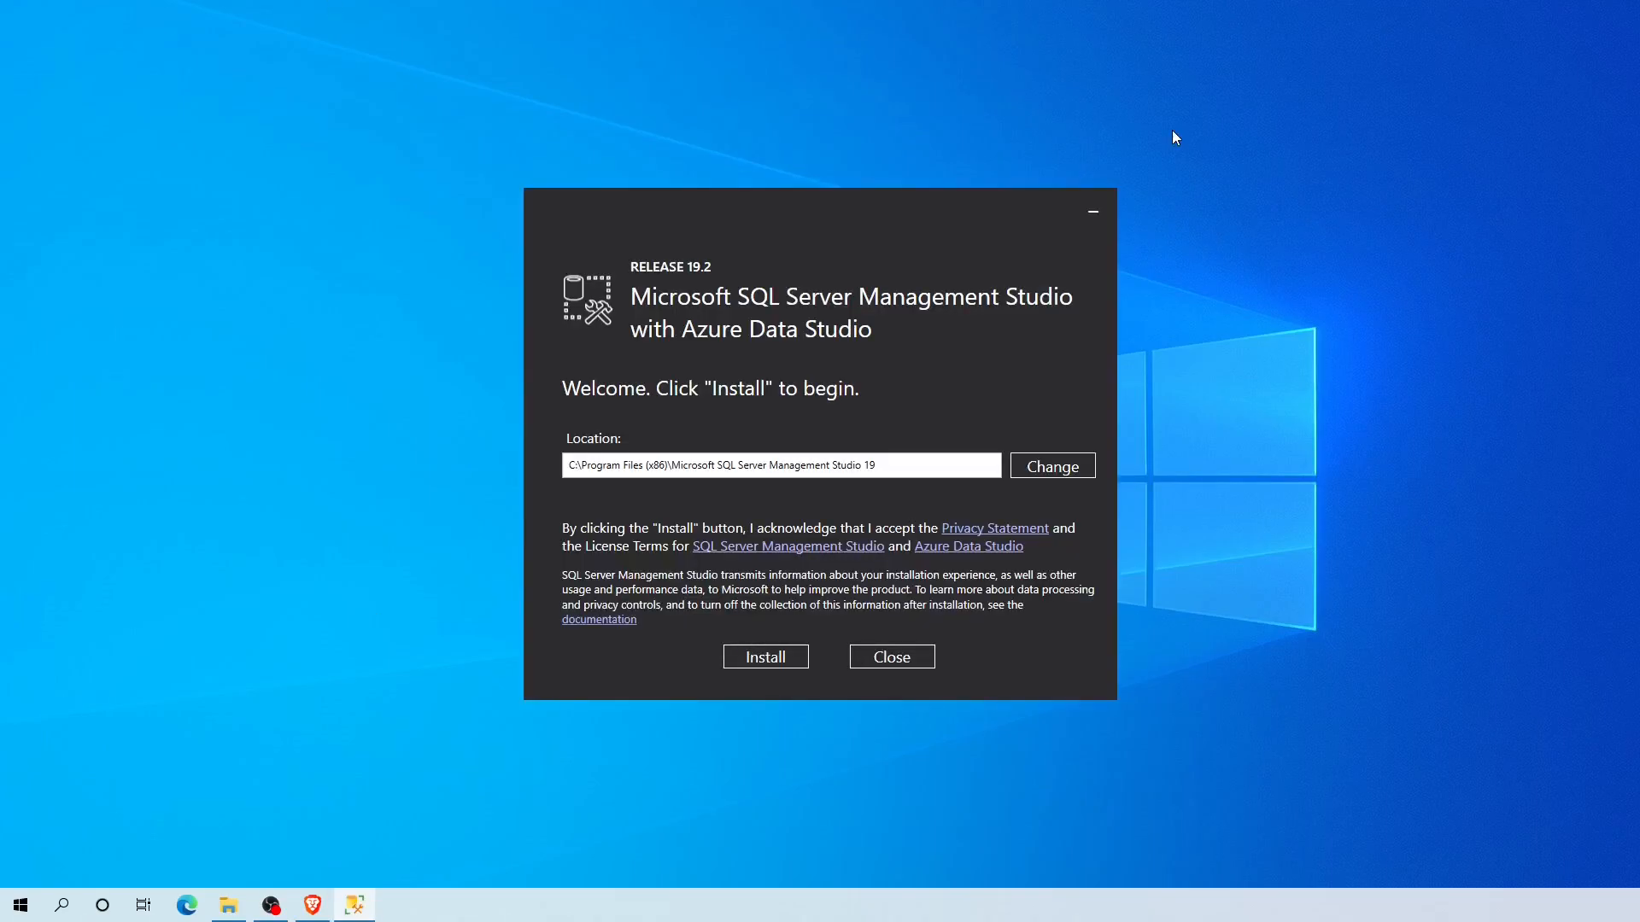
drag(1065, 237, 1052, 178)
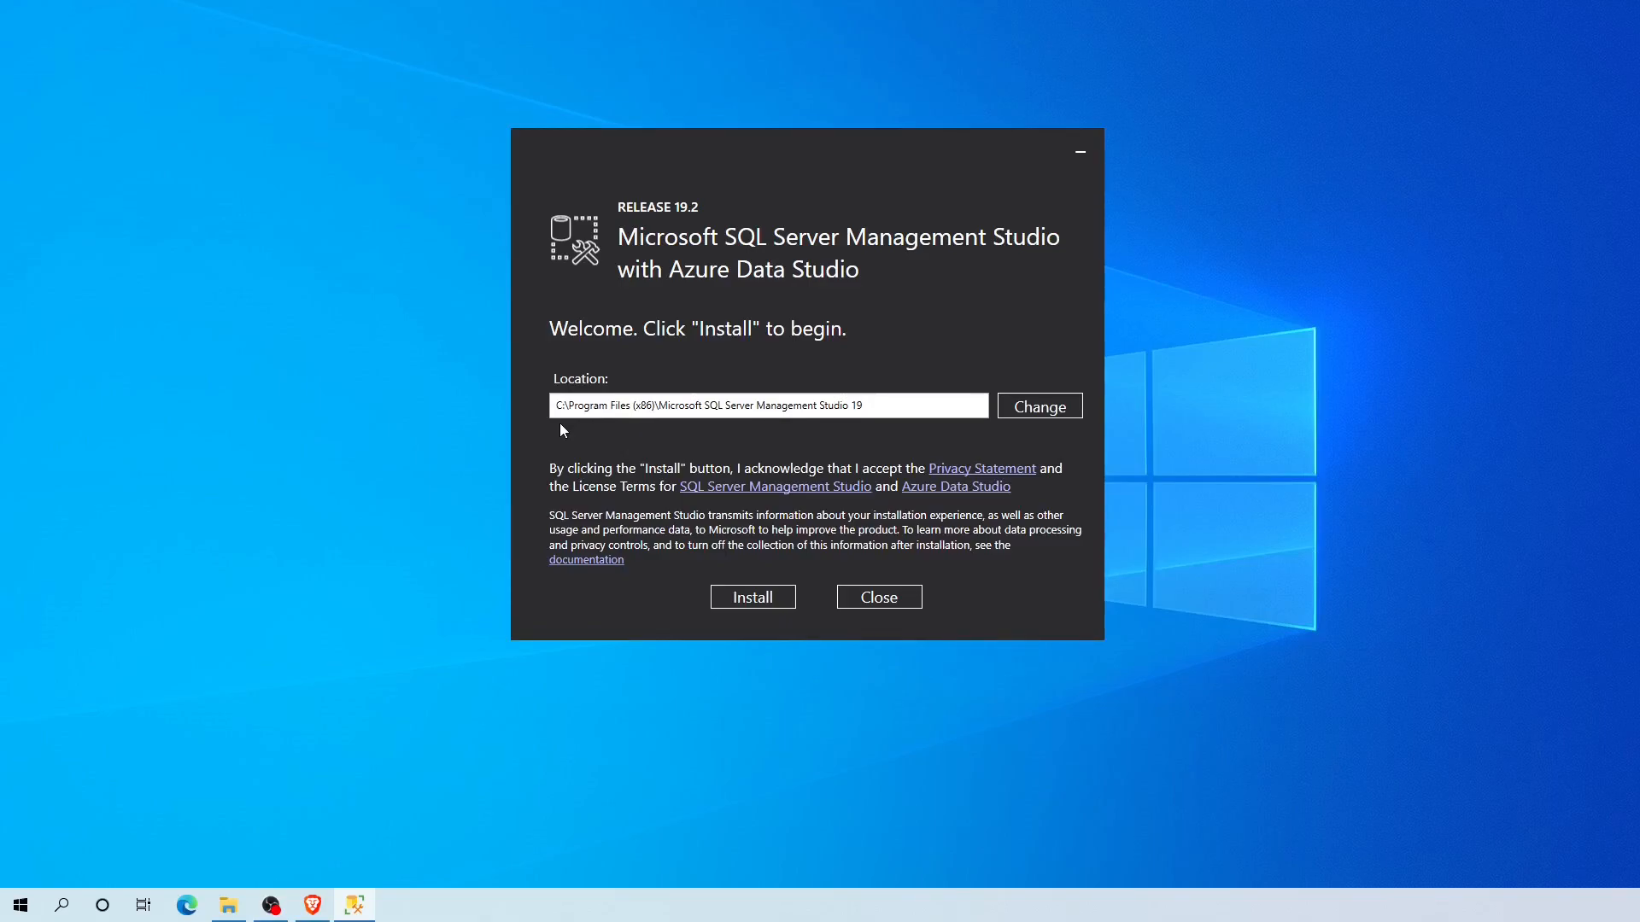
click(753, 602)
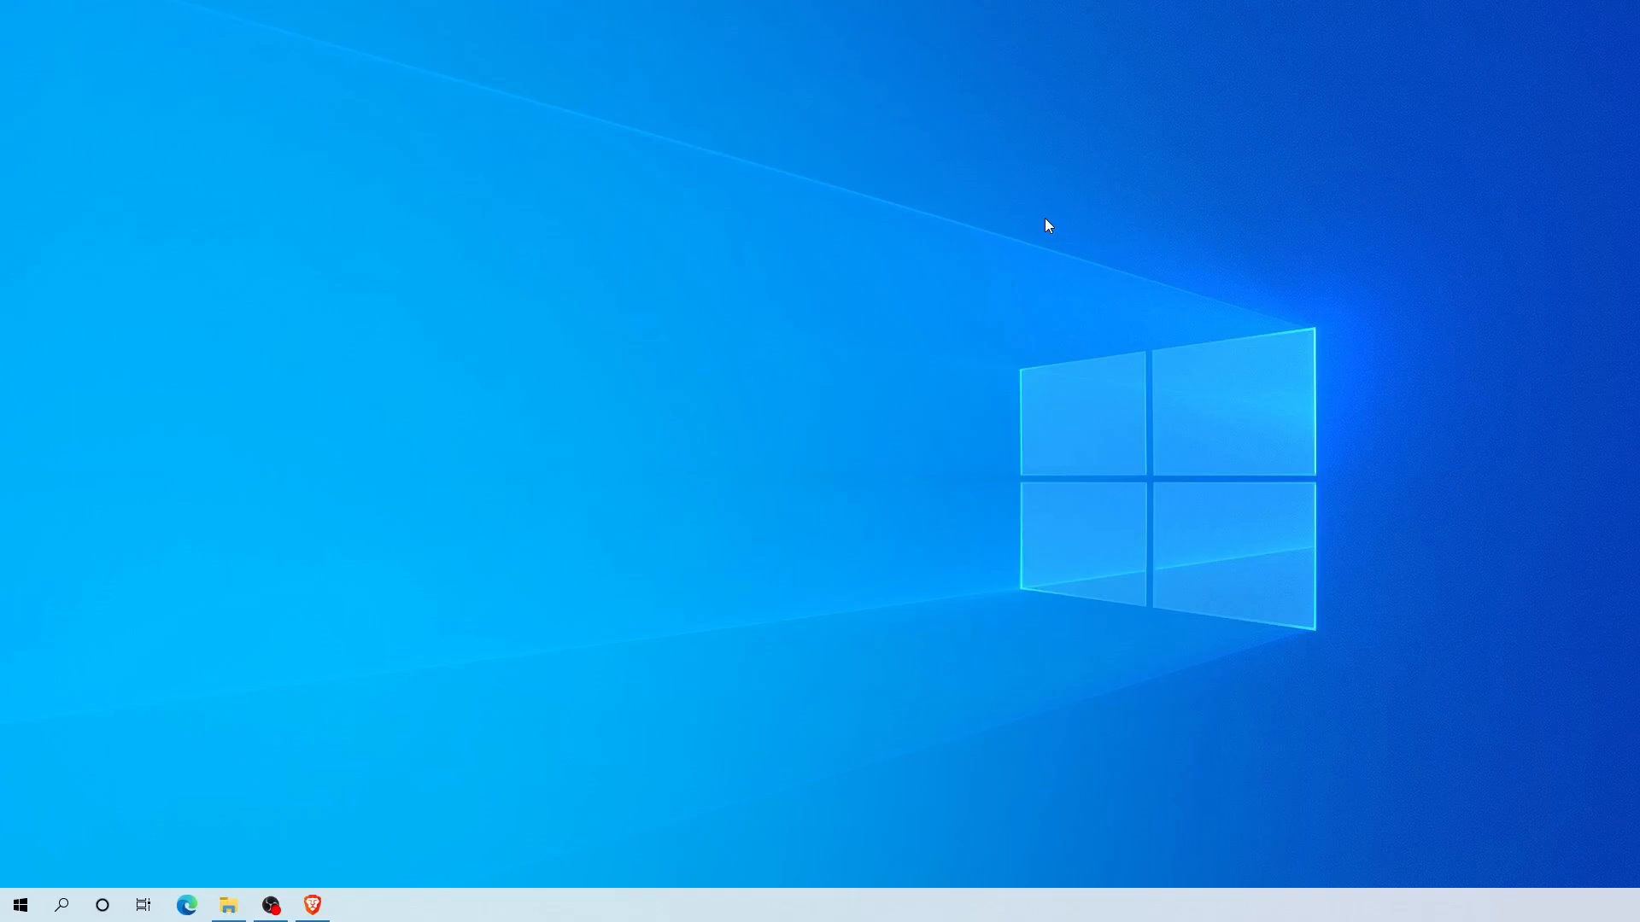
Step: Launch SQL Server Management Studio 19 from the installed Microsoft SQL Server Tools 19 programs
click(20, 907)
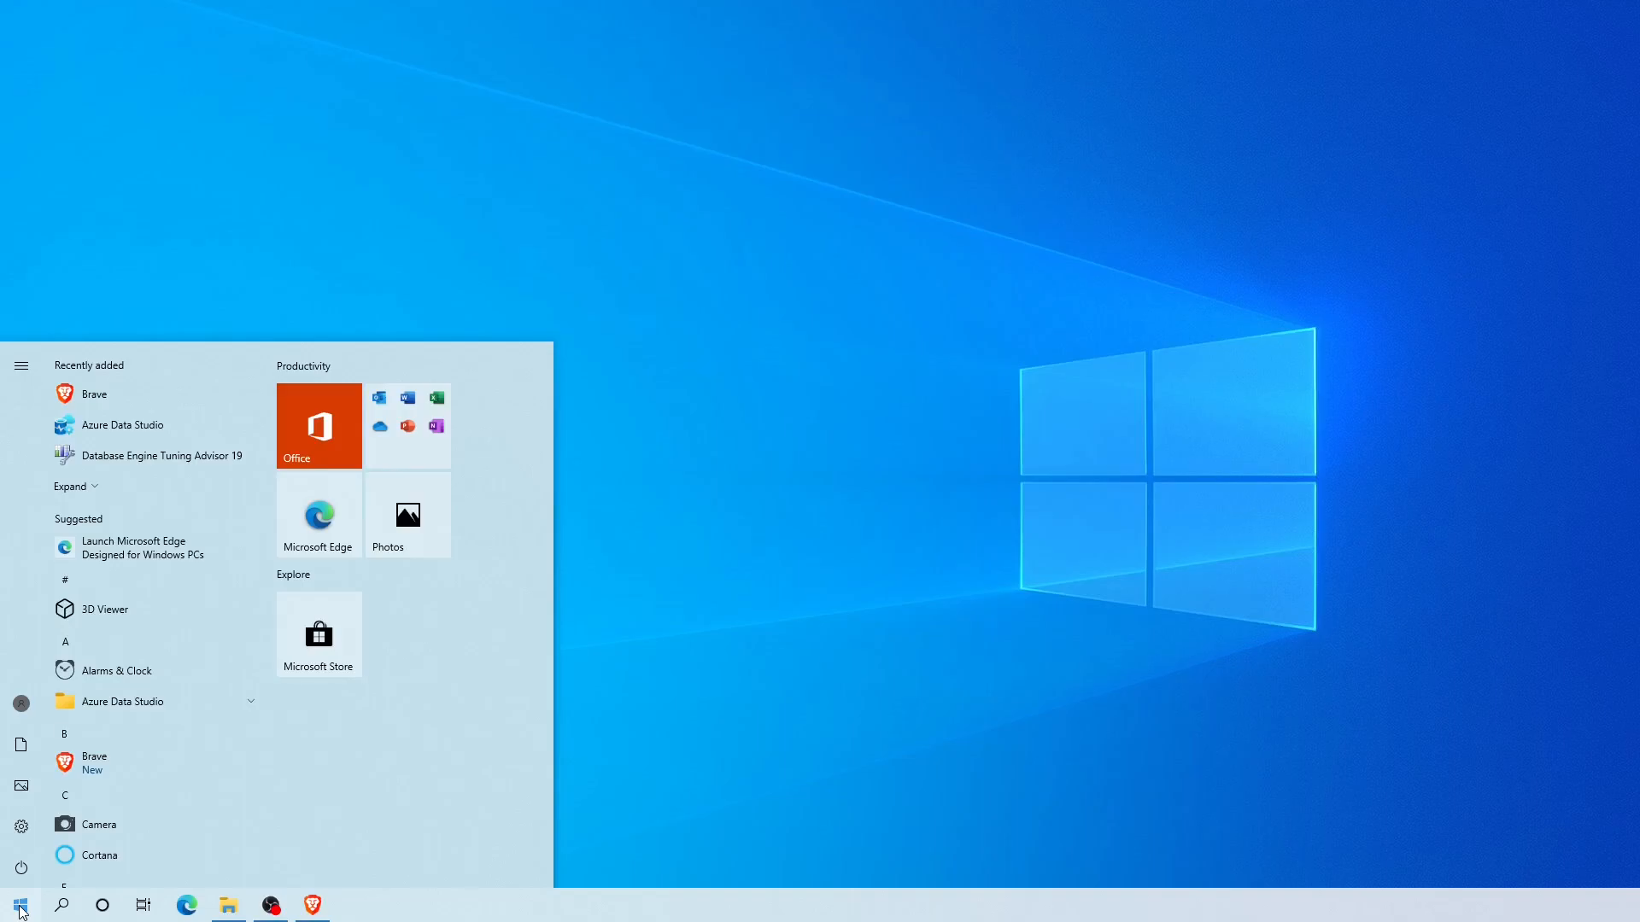
scroll(267, 401, down, 1)
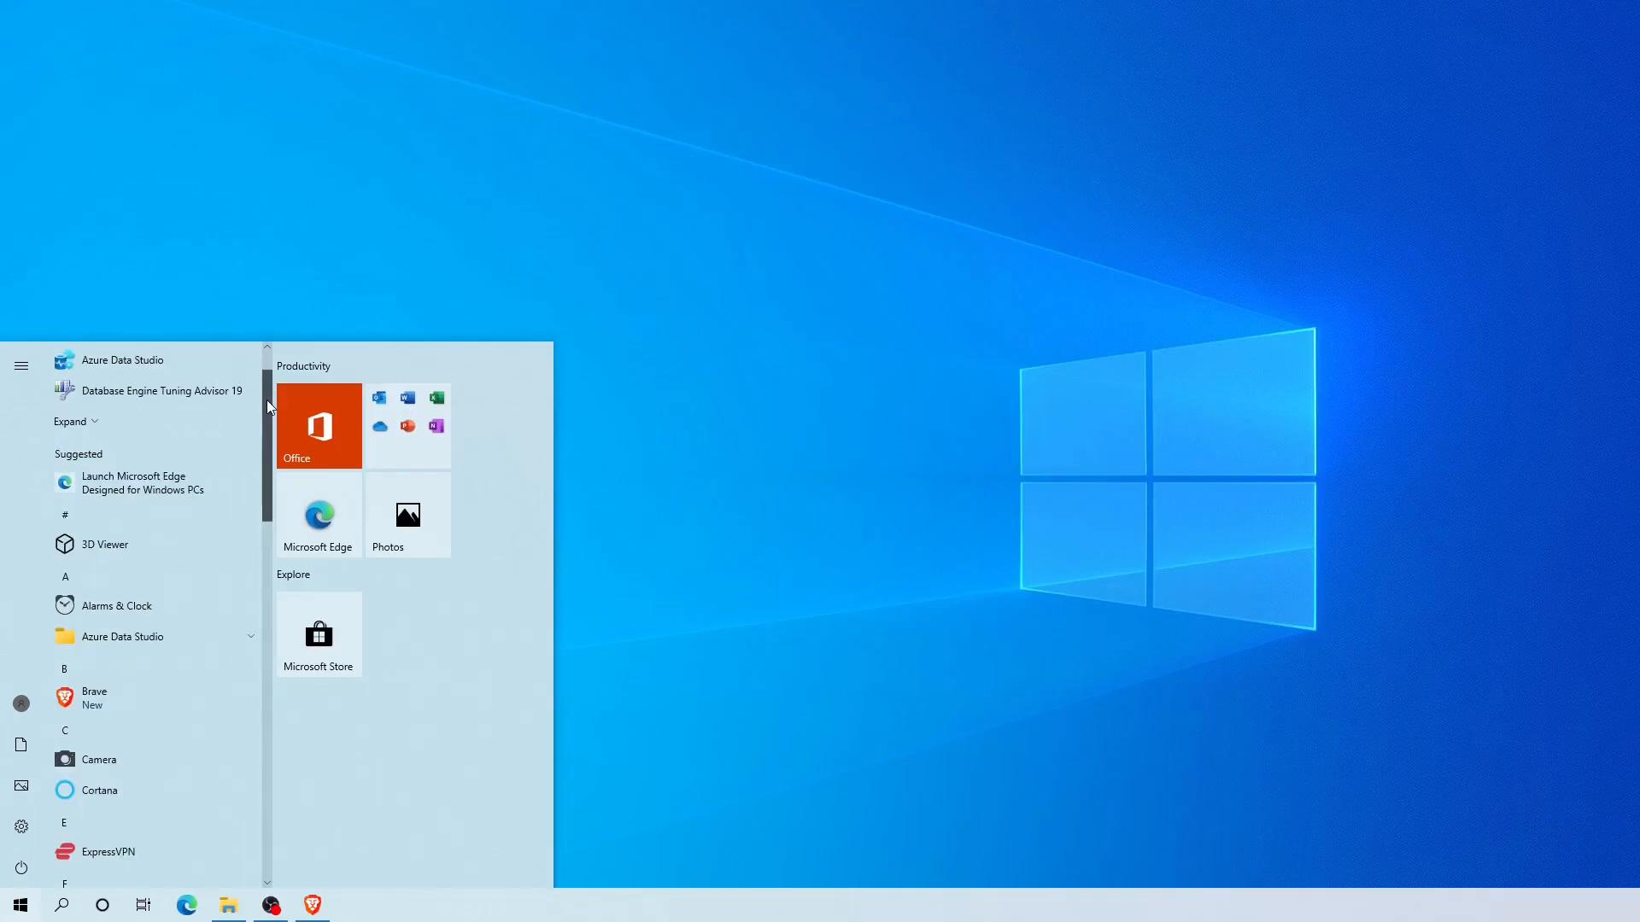
drag(266, 400, 259, 525)
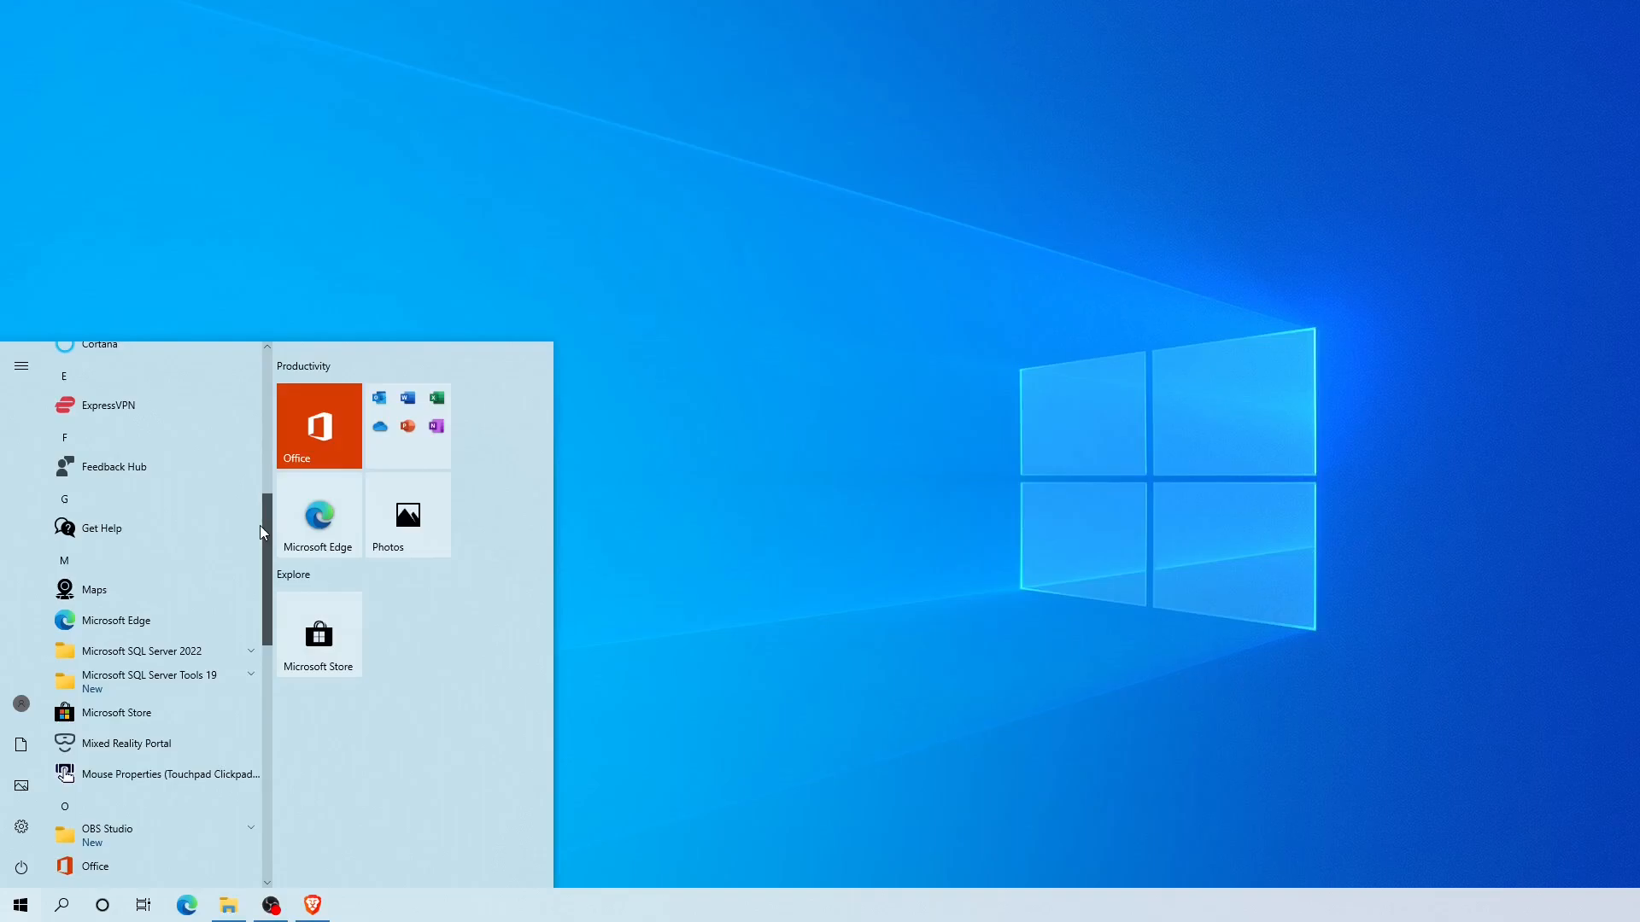
scroll(143, 612, down, 1)
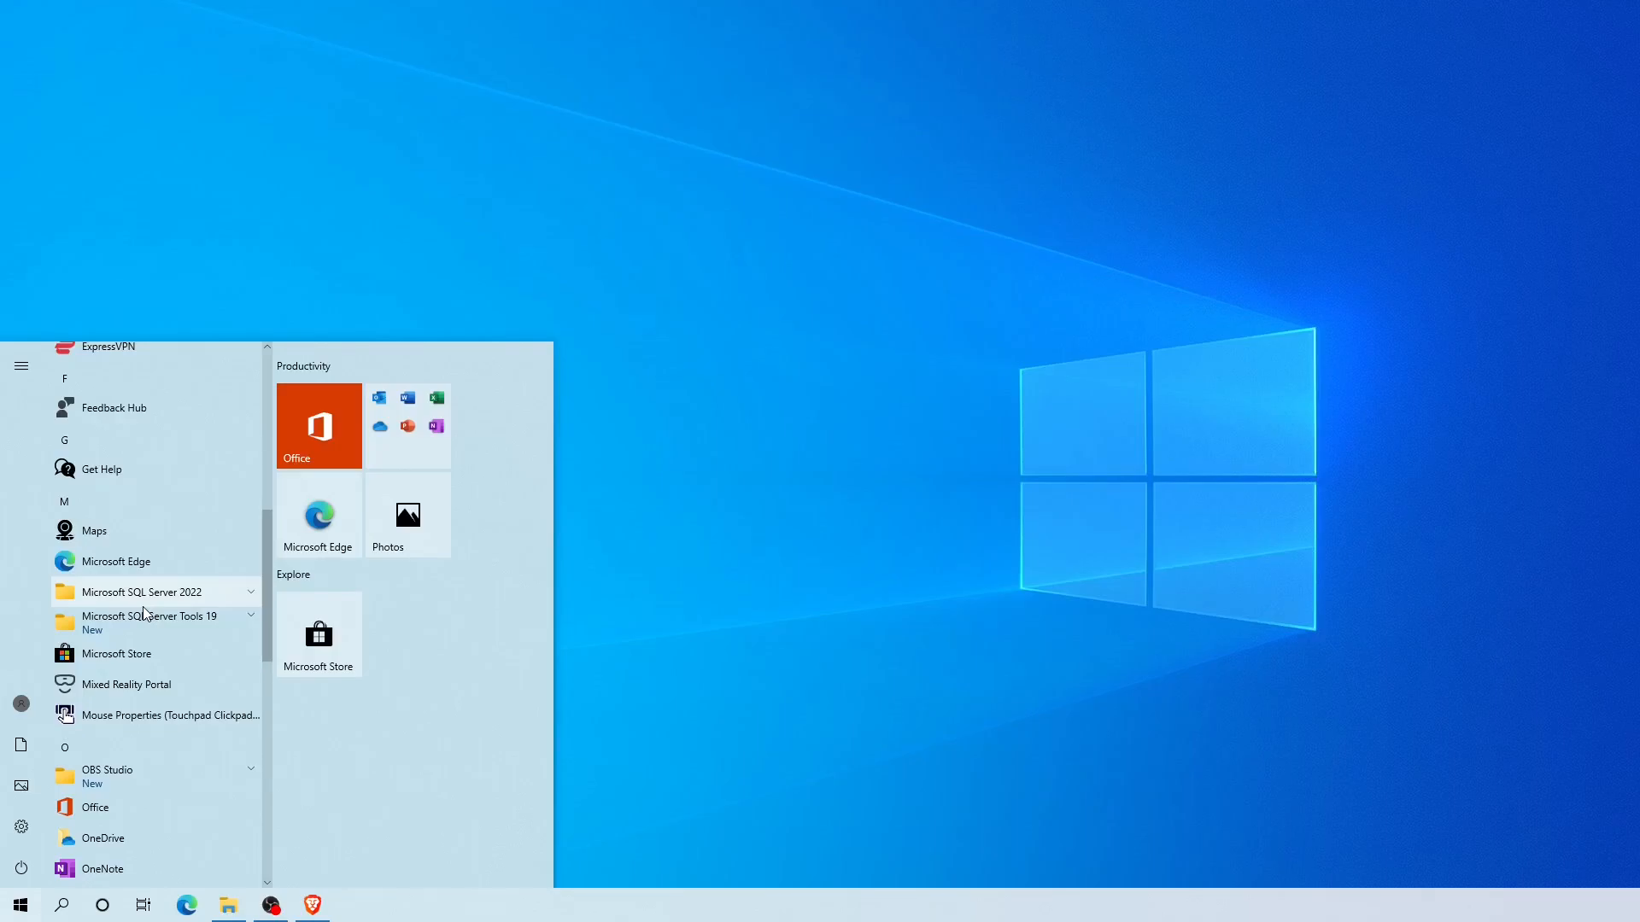
click(251, 619)
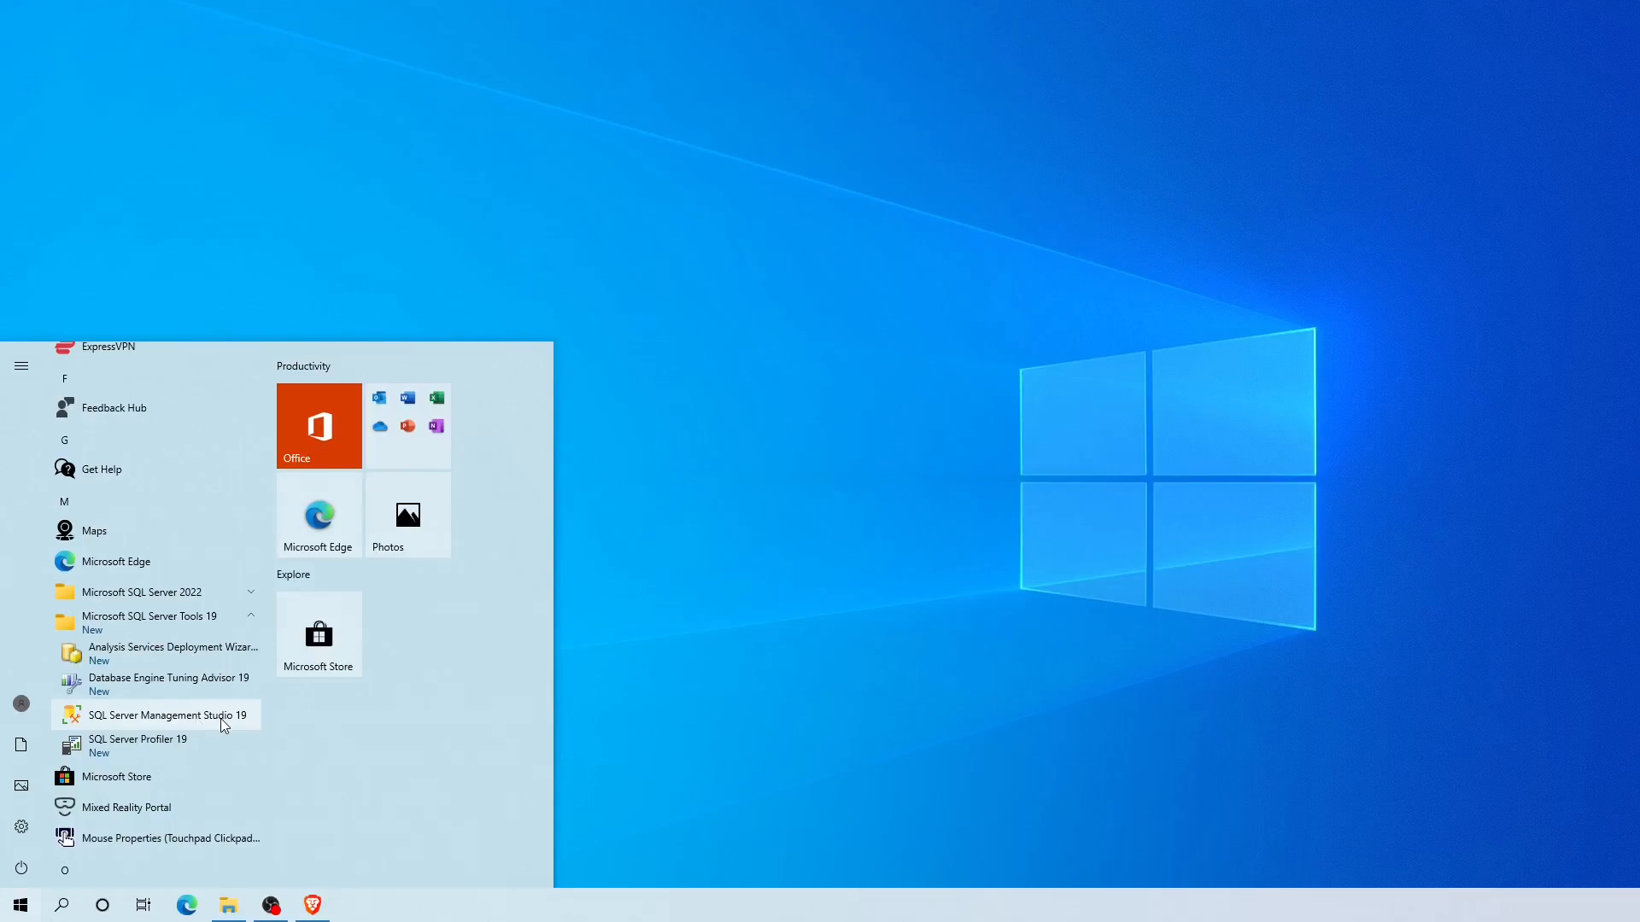
click(220, 719)
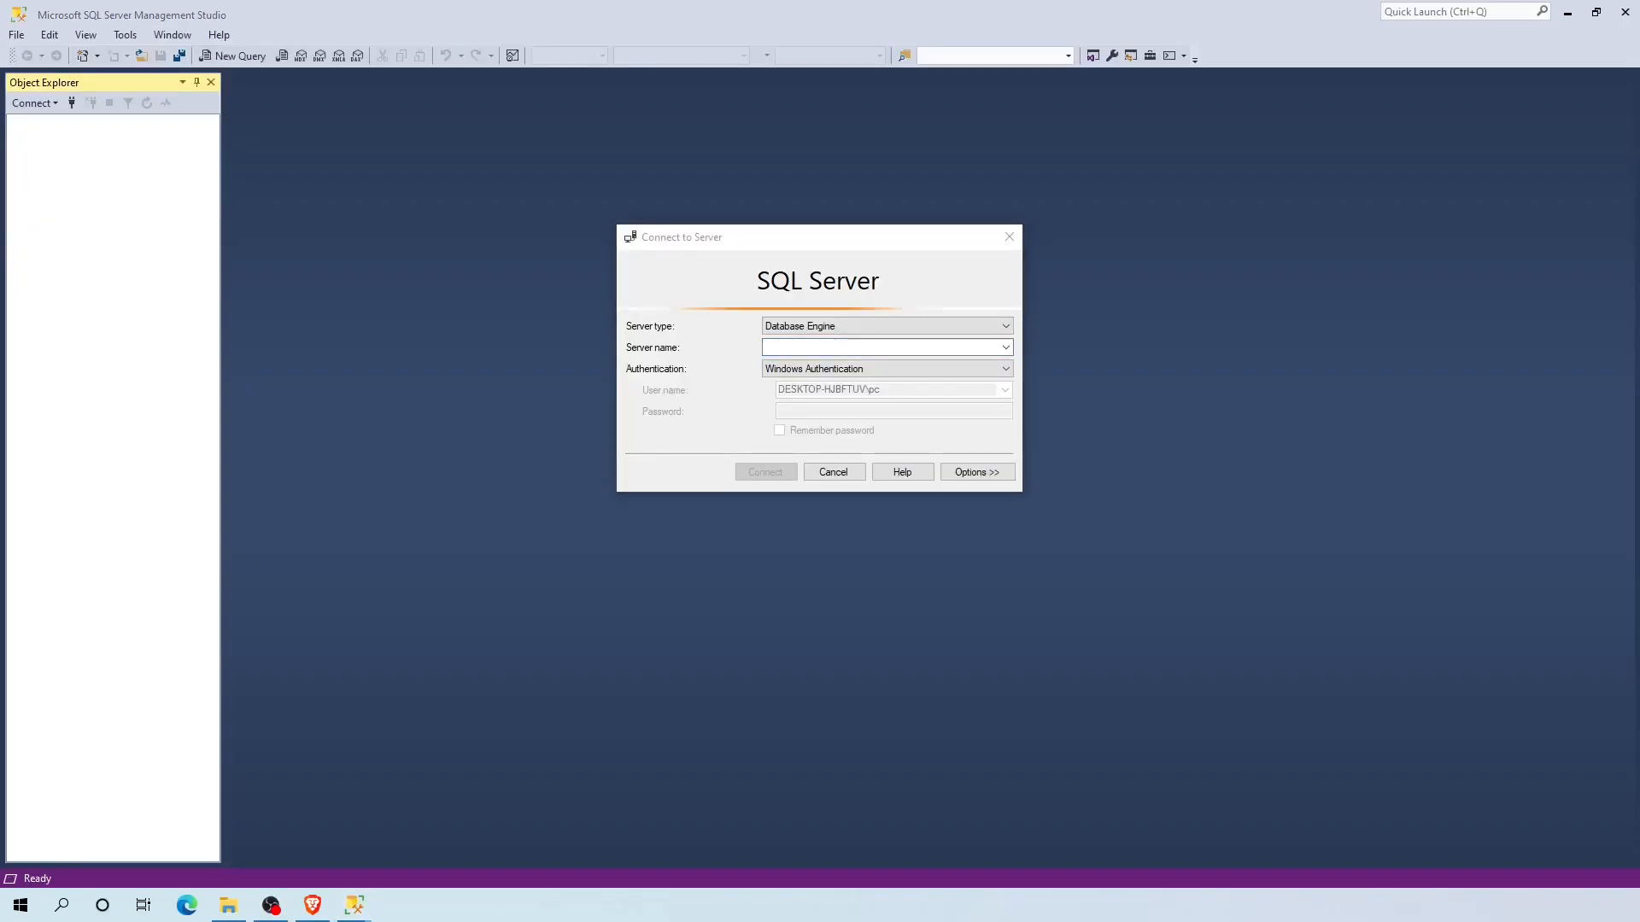
Step: Connect to the local Database Engine server DESKTOP-HJBFTUV with Windows Authentication
click(1006, 348)
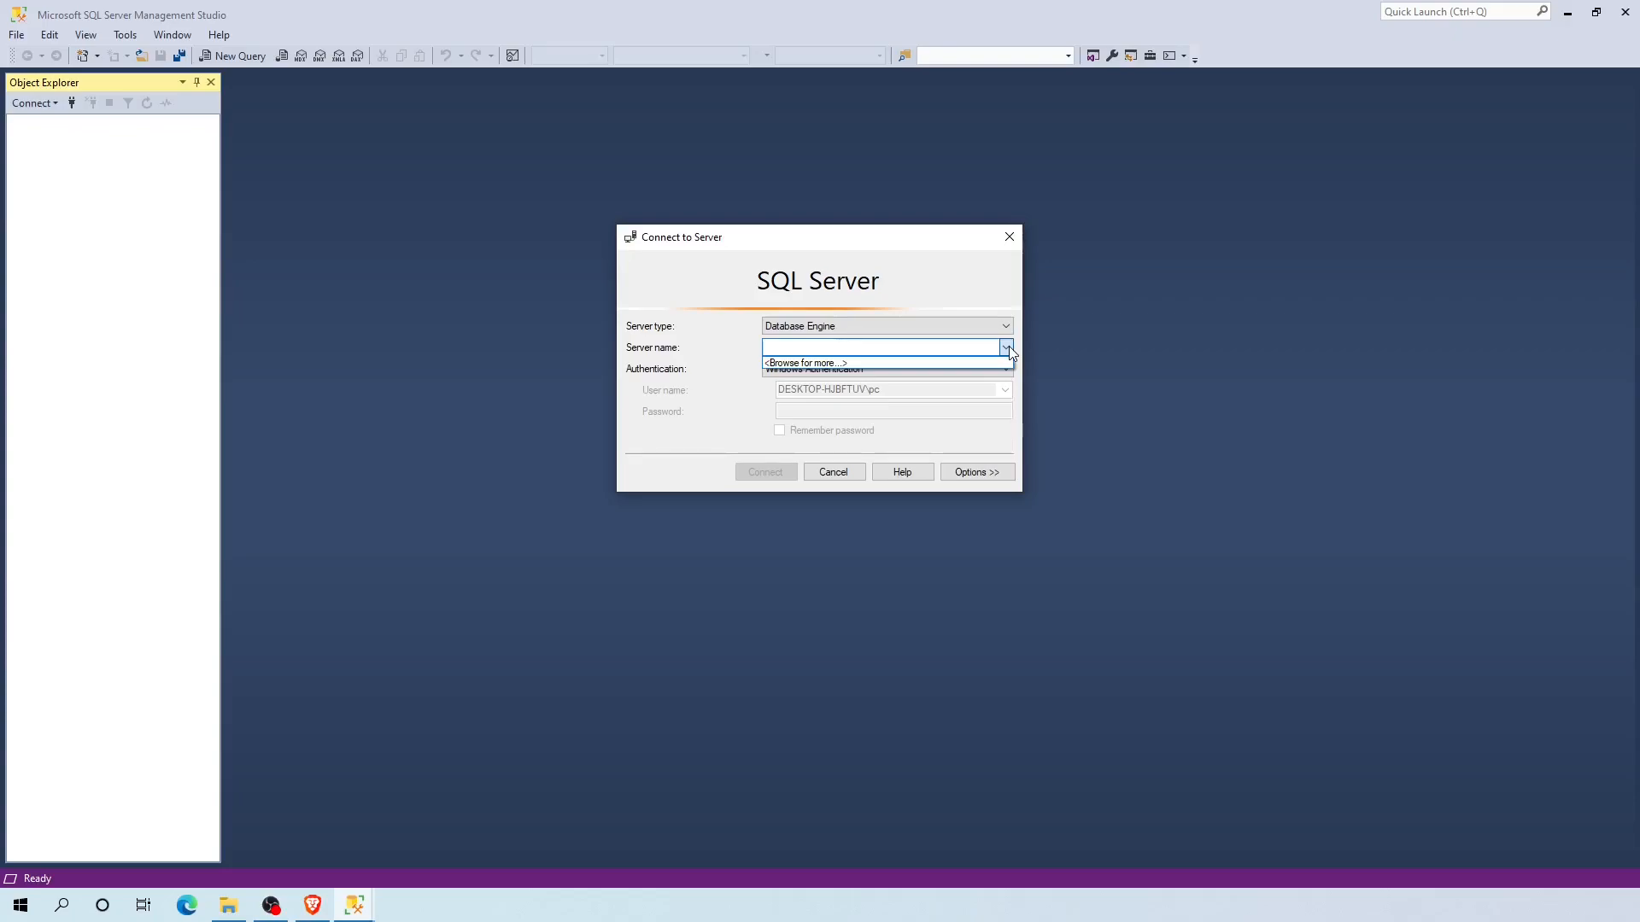
click(789, 364)
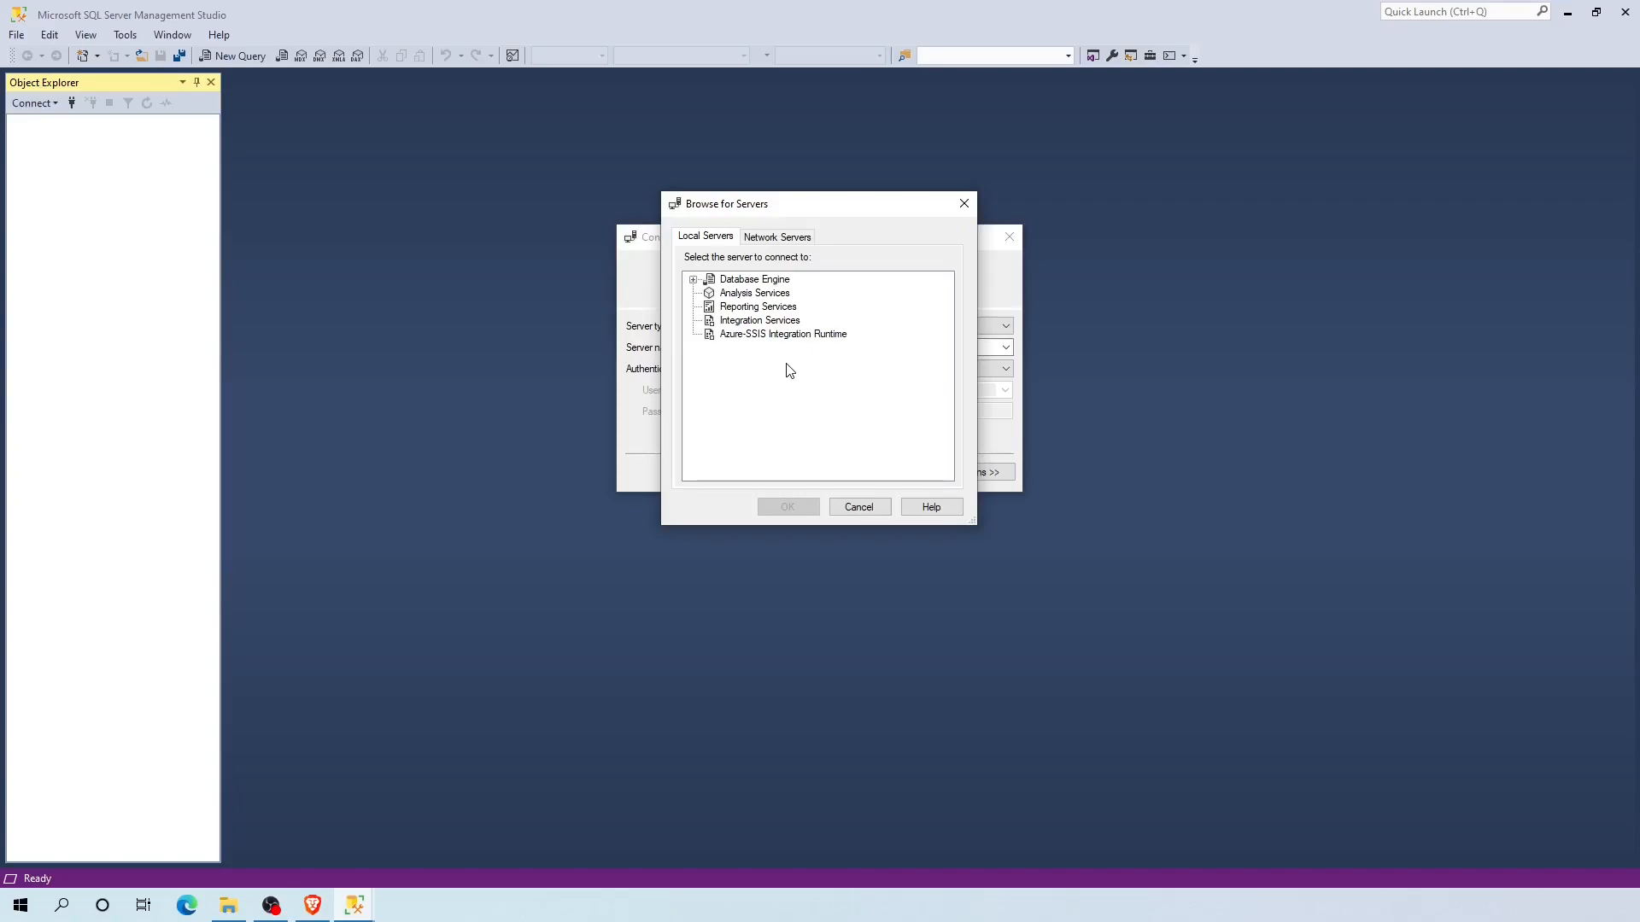
click(737, 282)
click(693, 281)
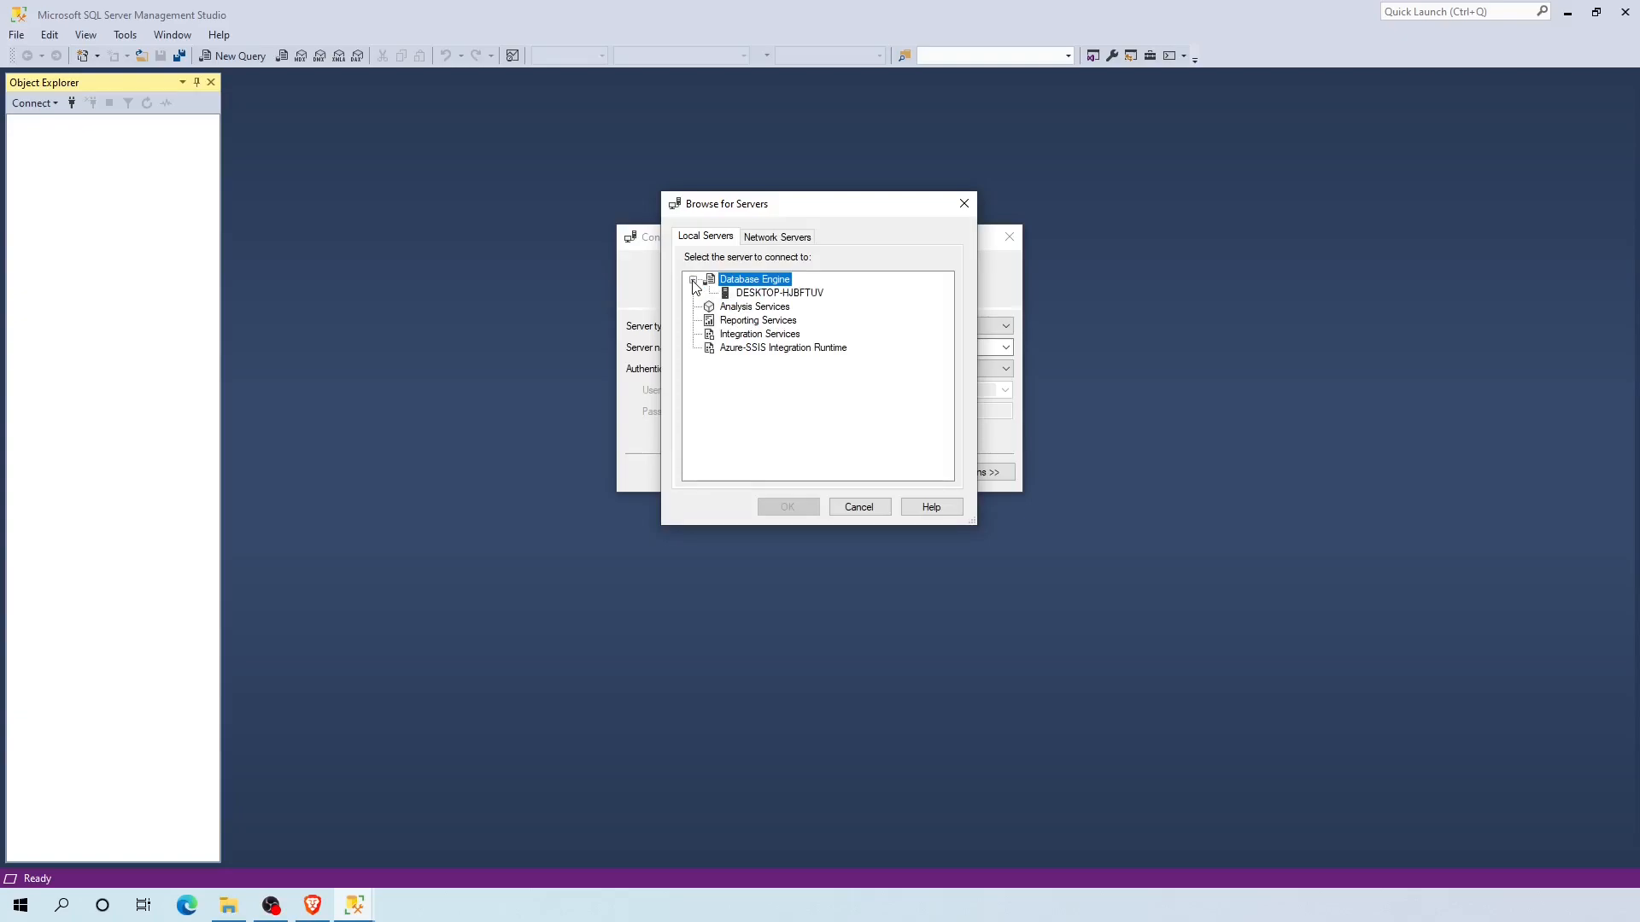
click(753, 296)
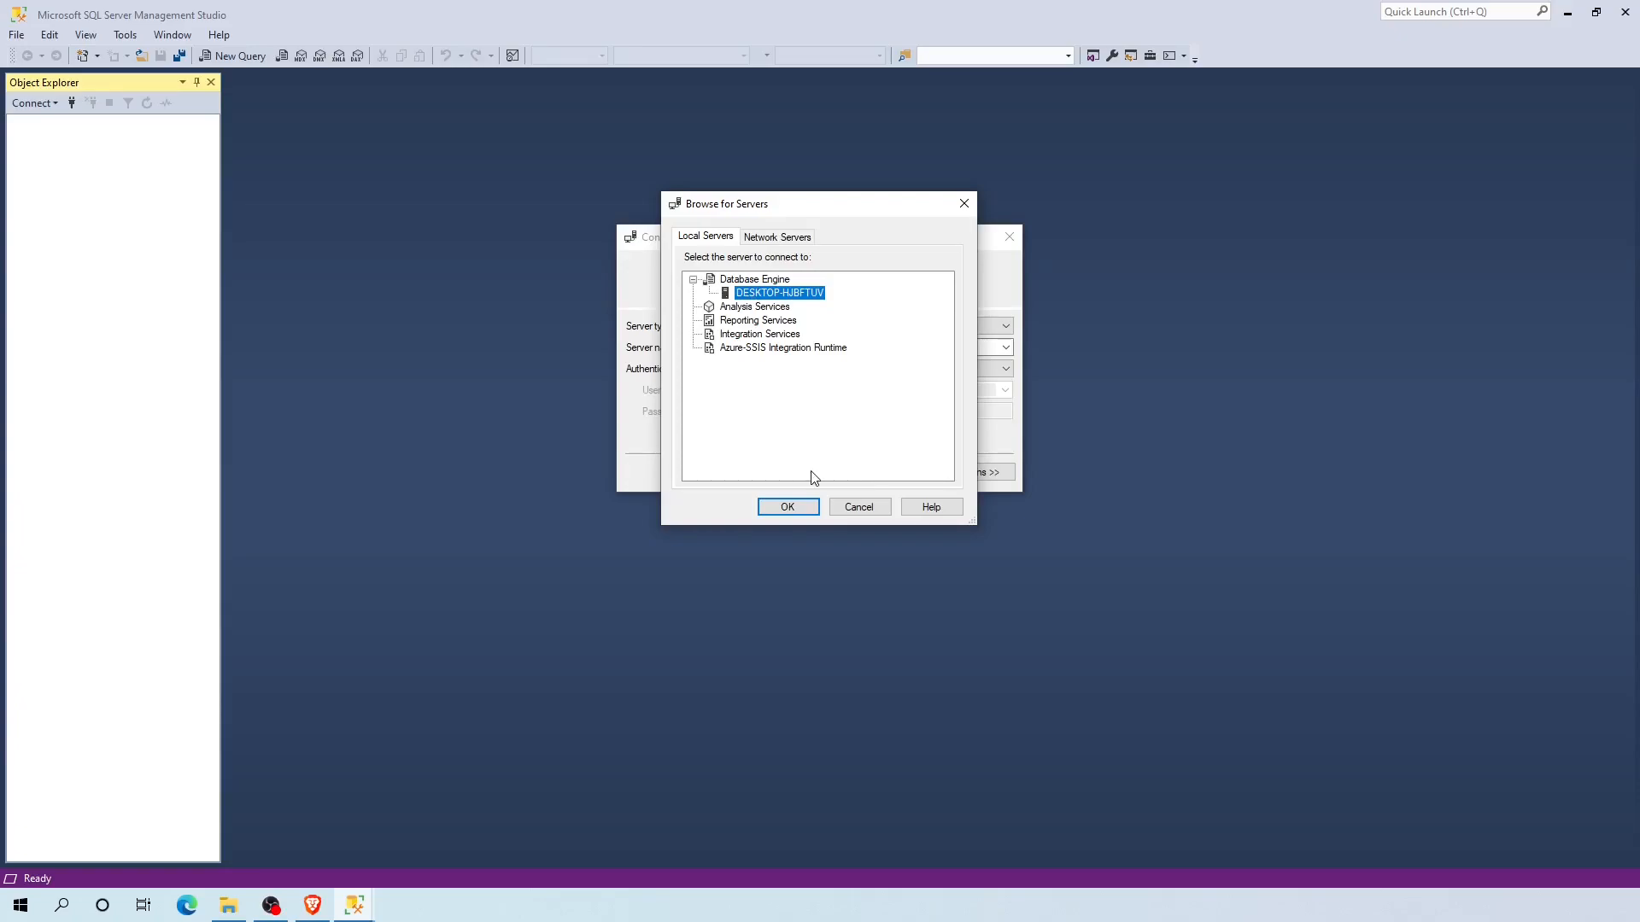
click(787, 507)
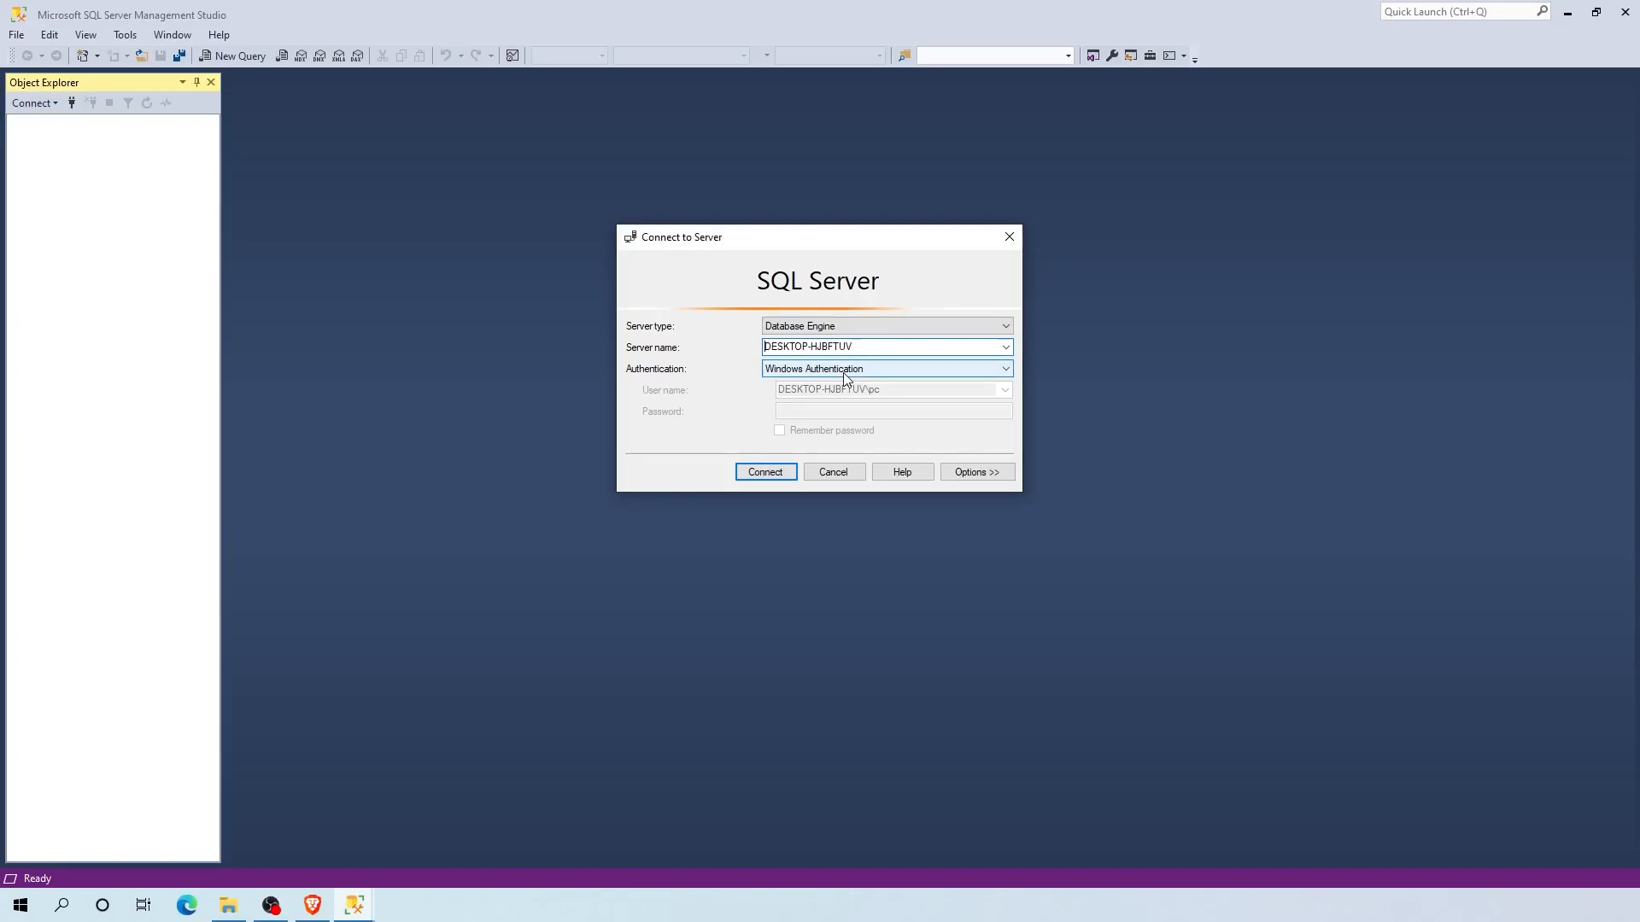
click(766, 471)
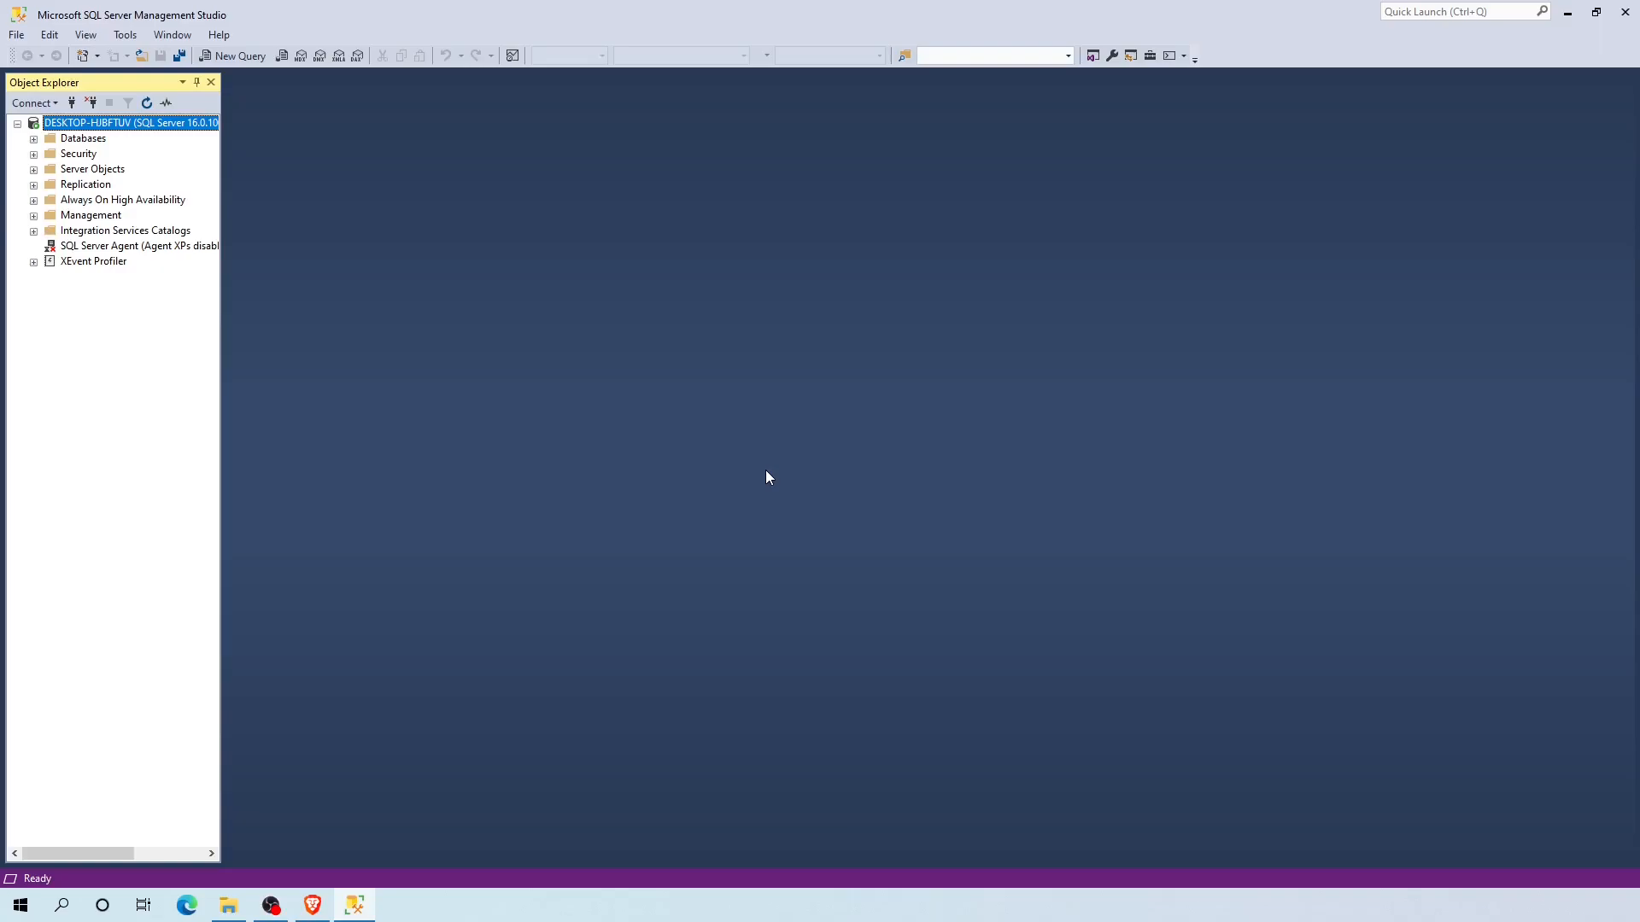
Step: Expand the server's Databases and System Databases folders to view the built-in databases
click(83, 139)
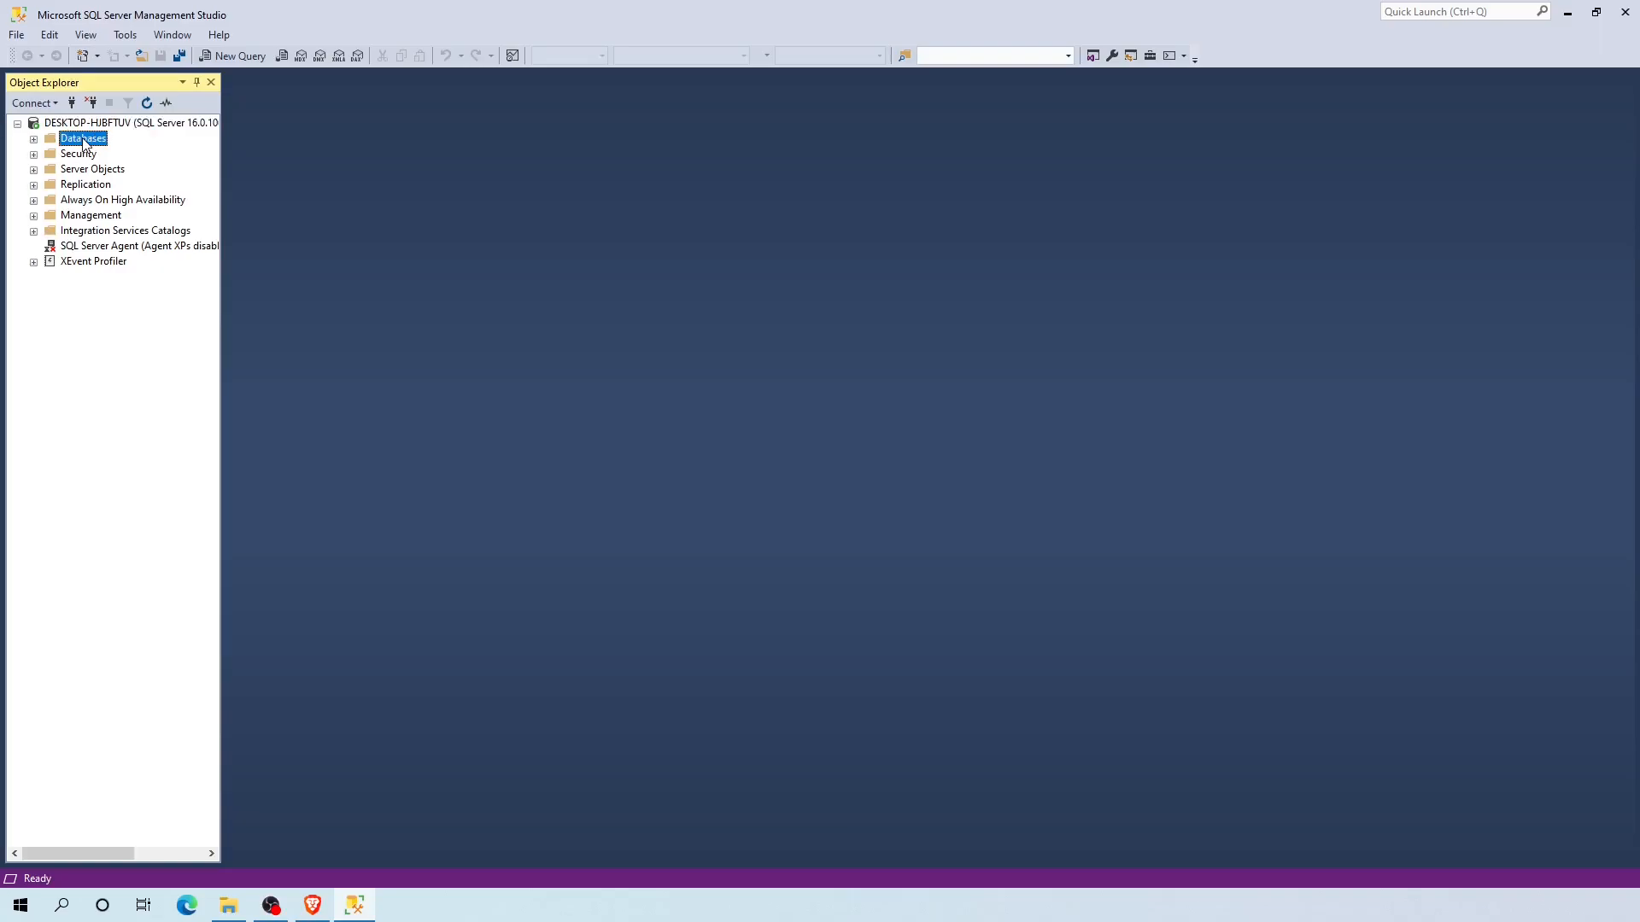
click(33, 140)
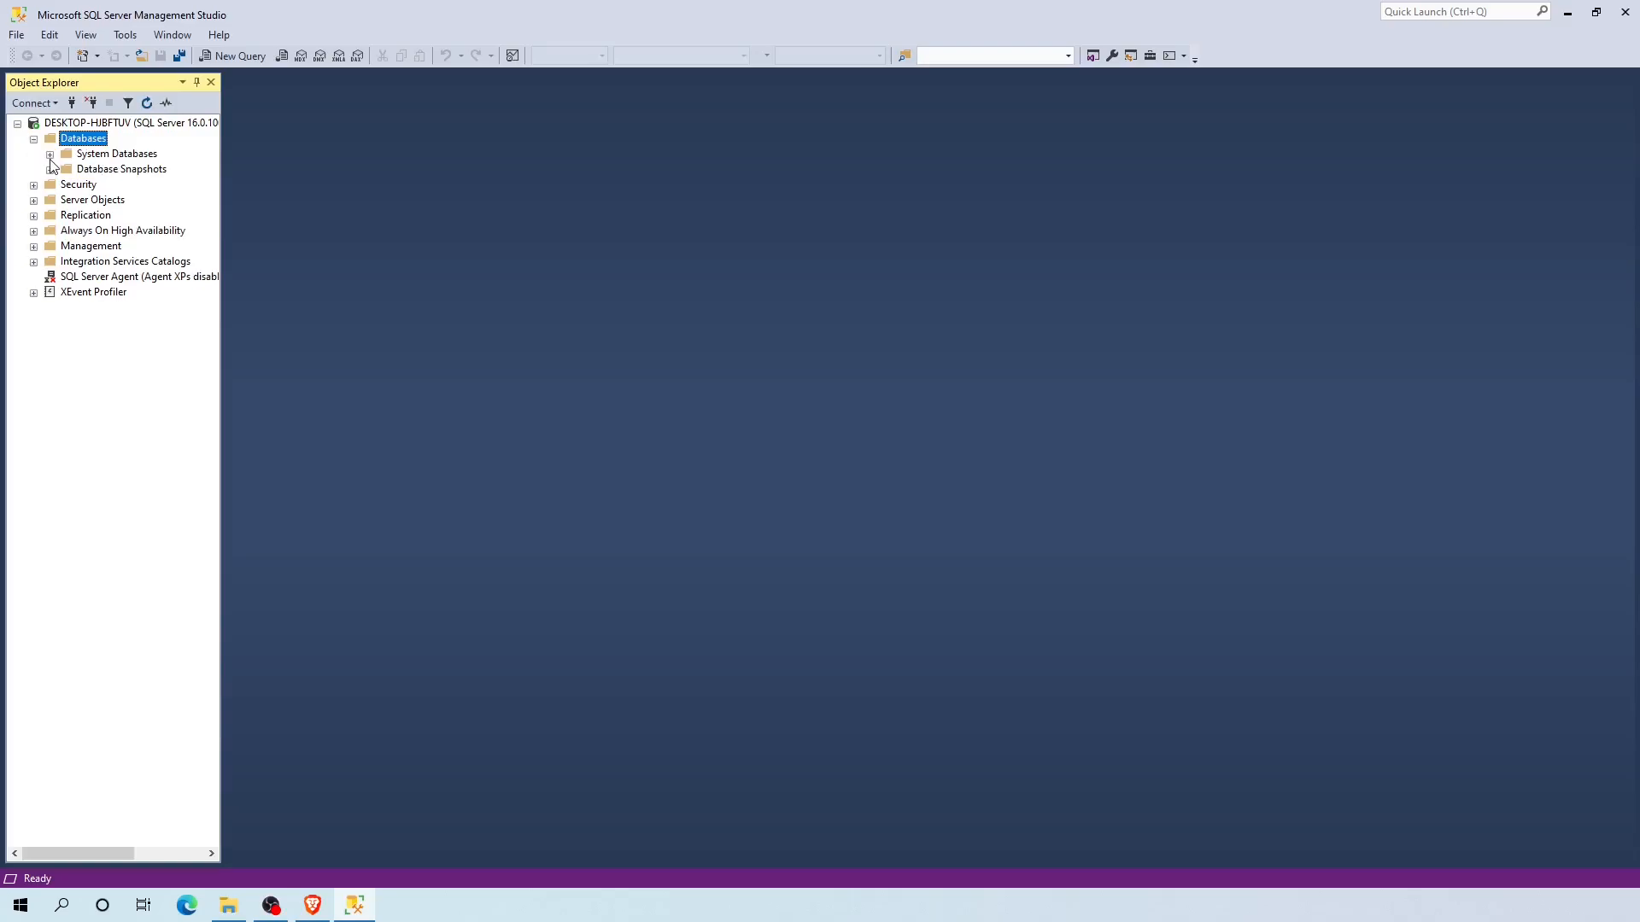
click(49, 156)
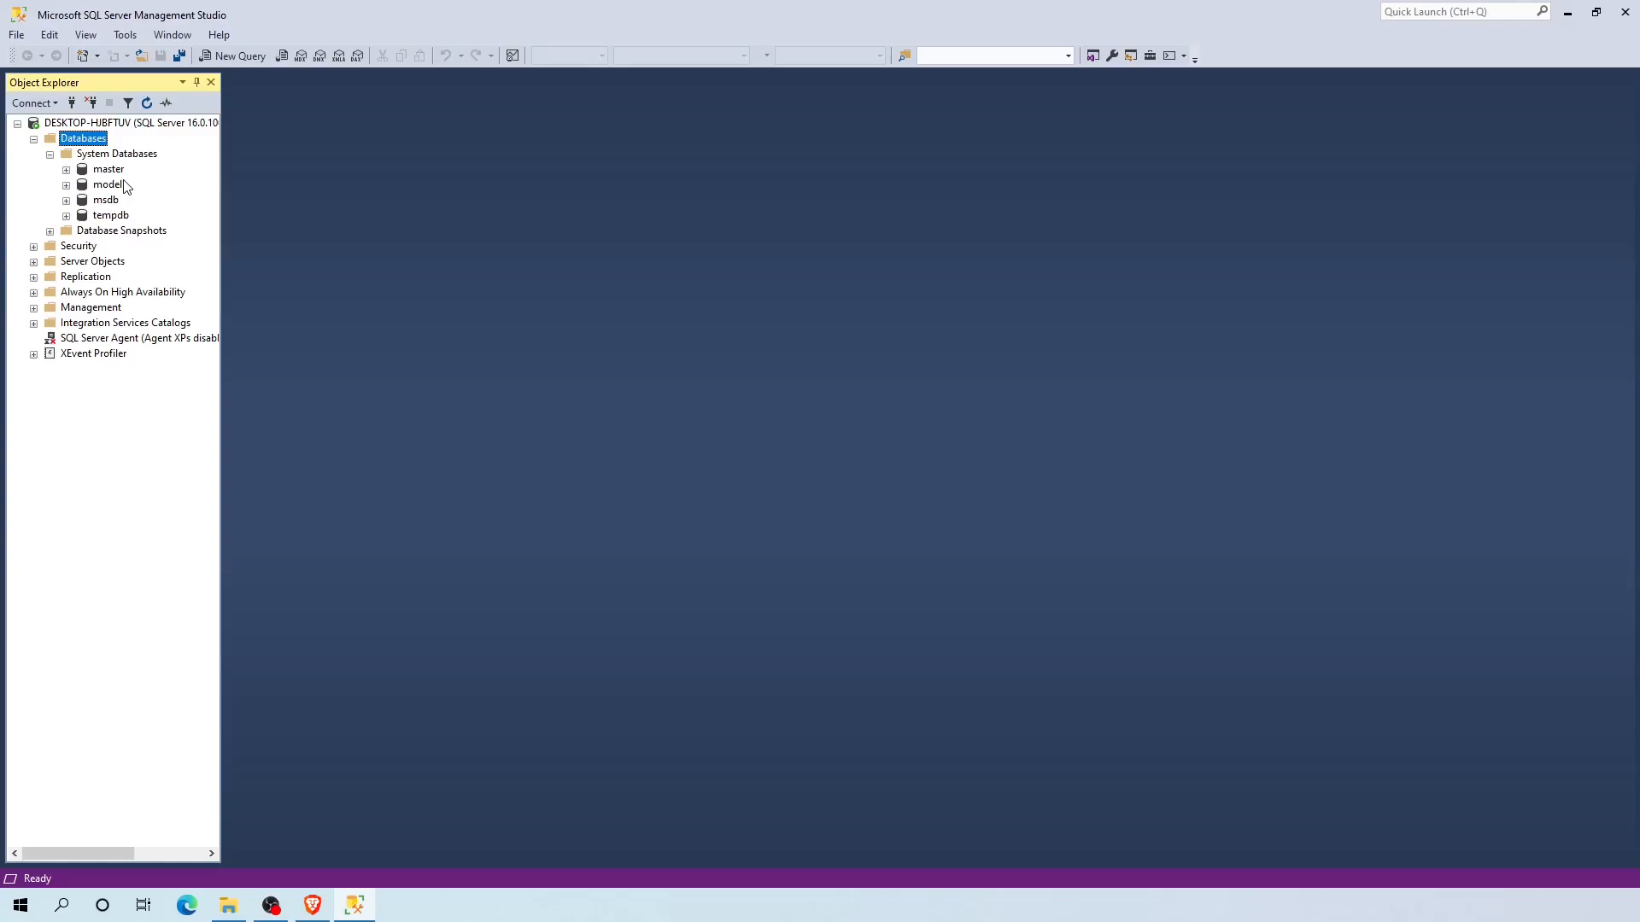
Step: Create a new database named DemoDB with the default owner and default data and log file settings
right_click(79, 141)
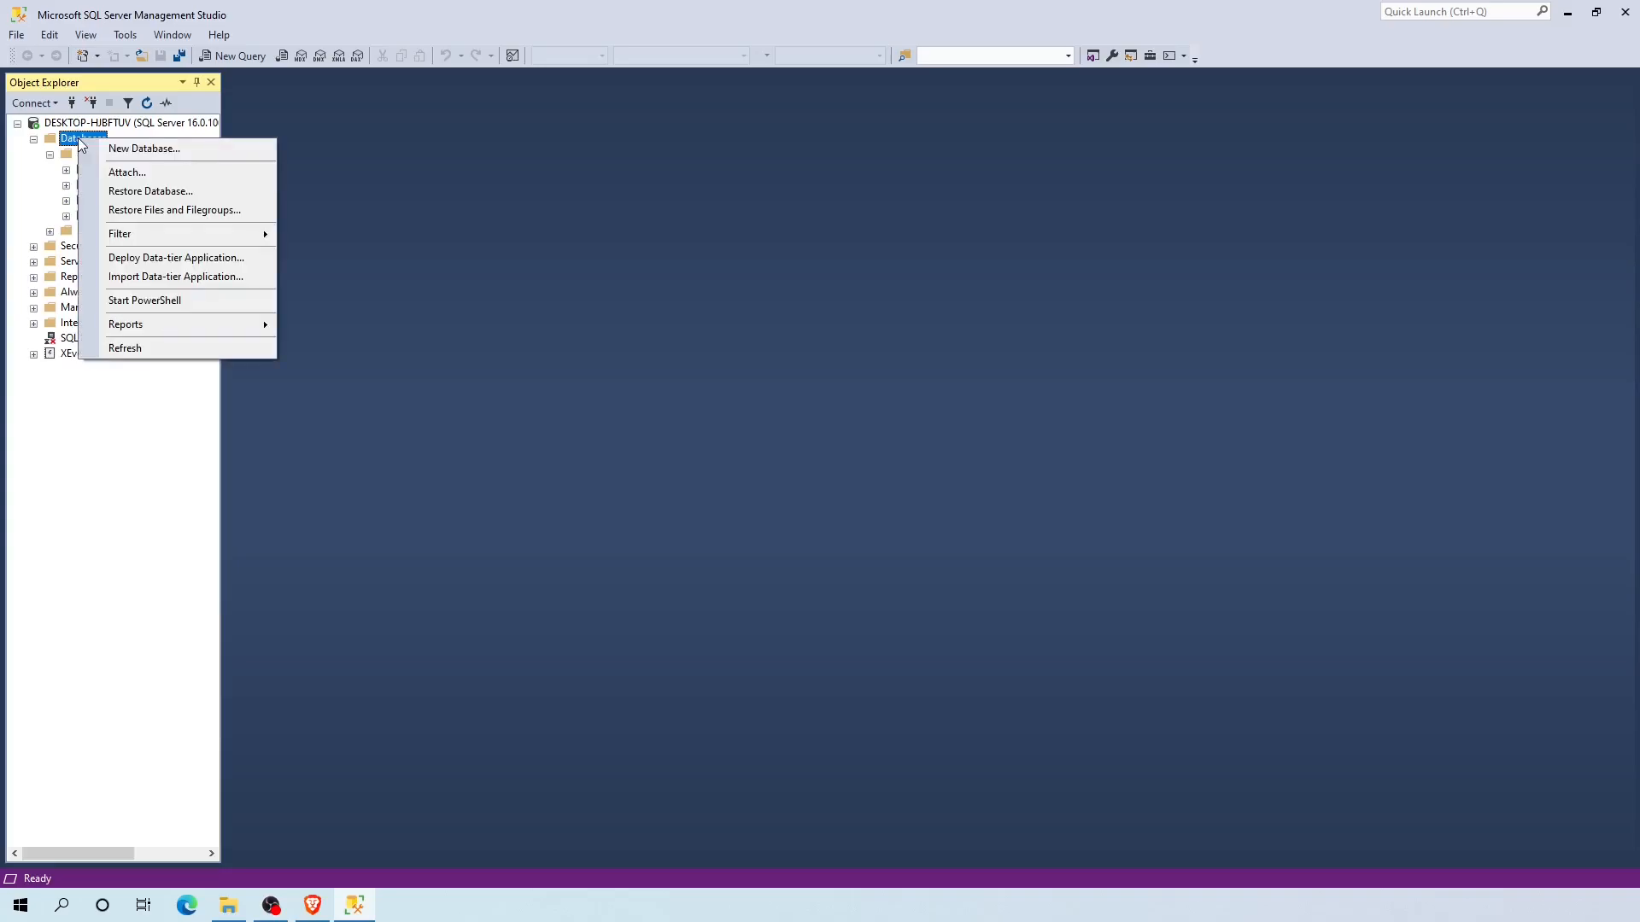
click(140, 150)
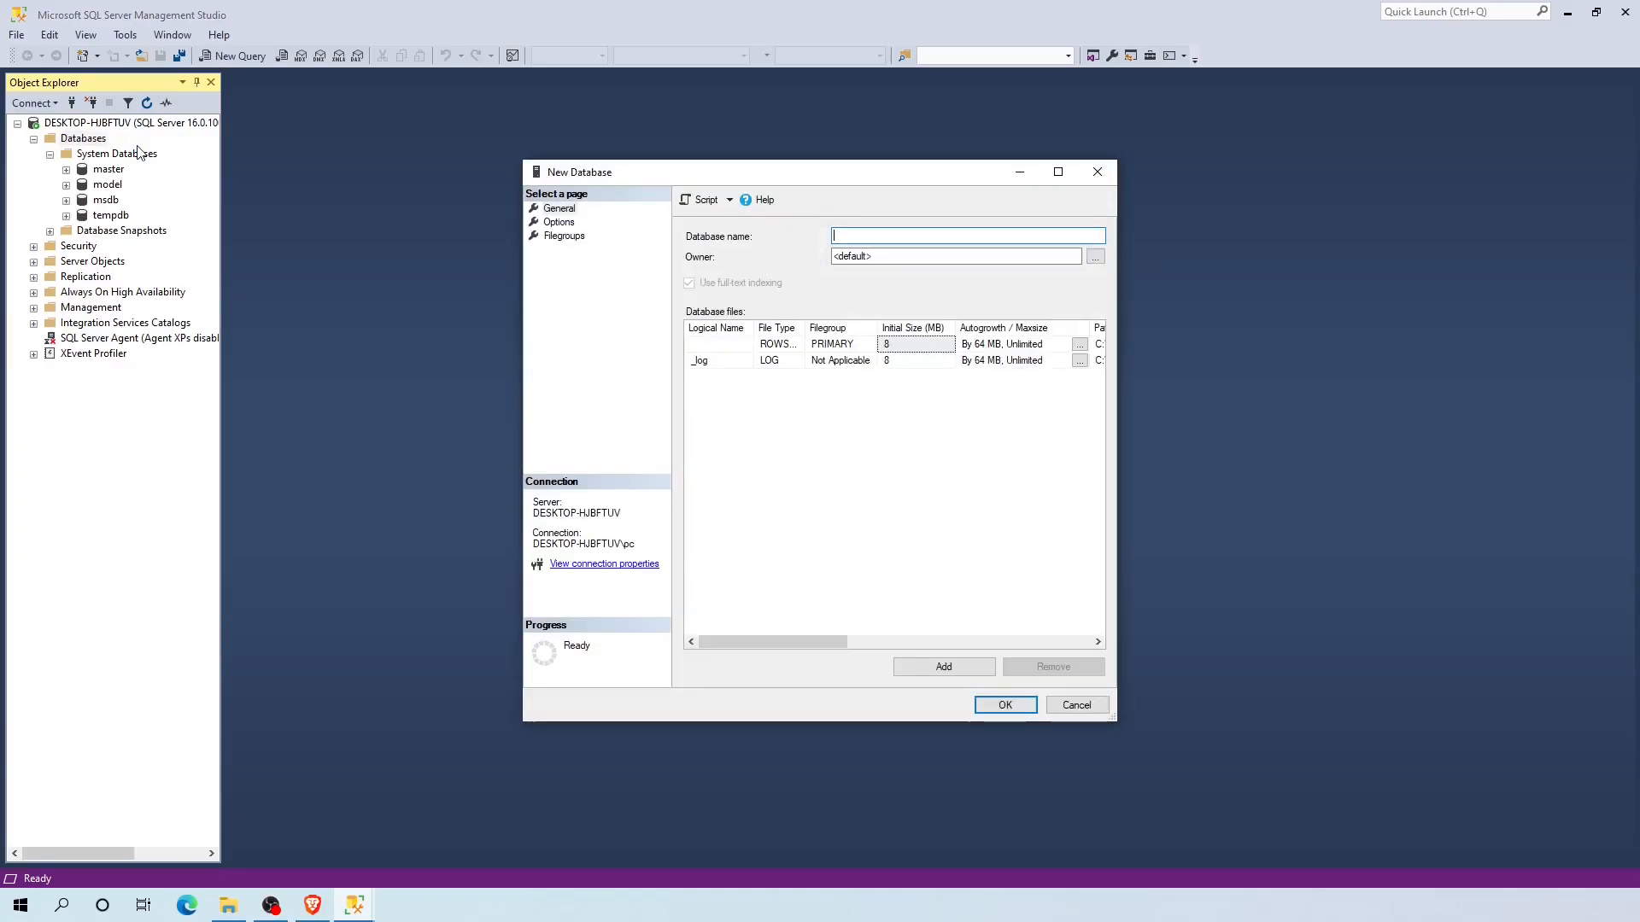
text(DemoDB)
click(884, 258)
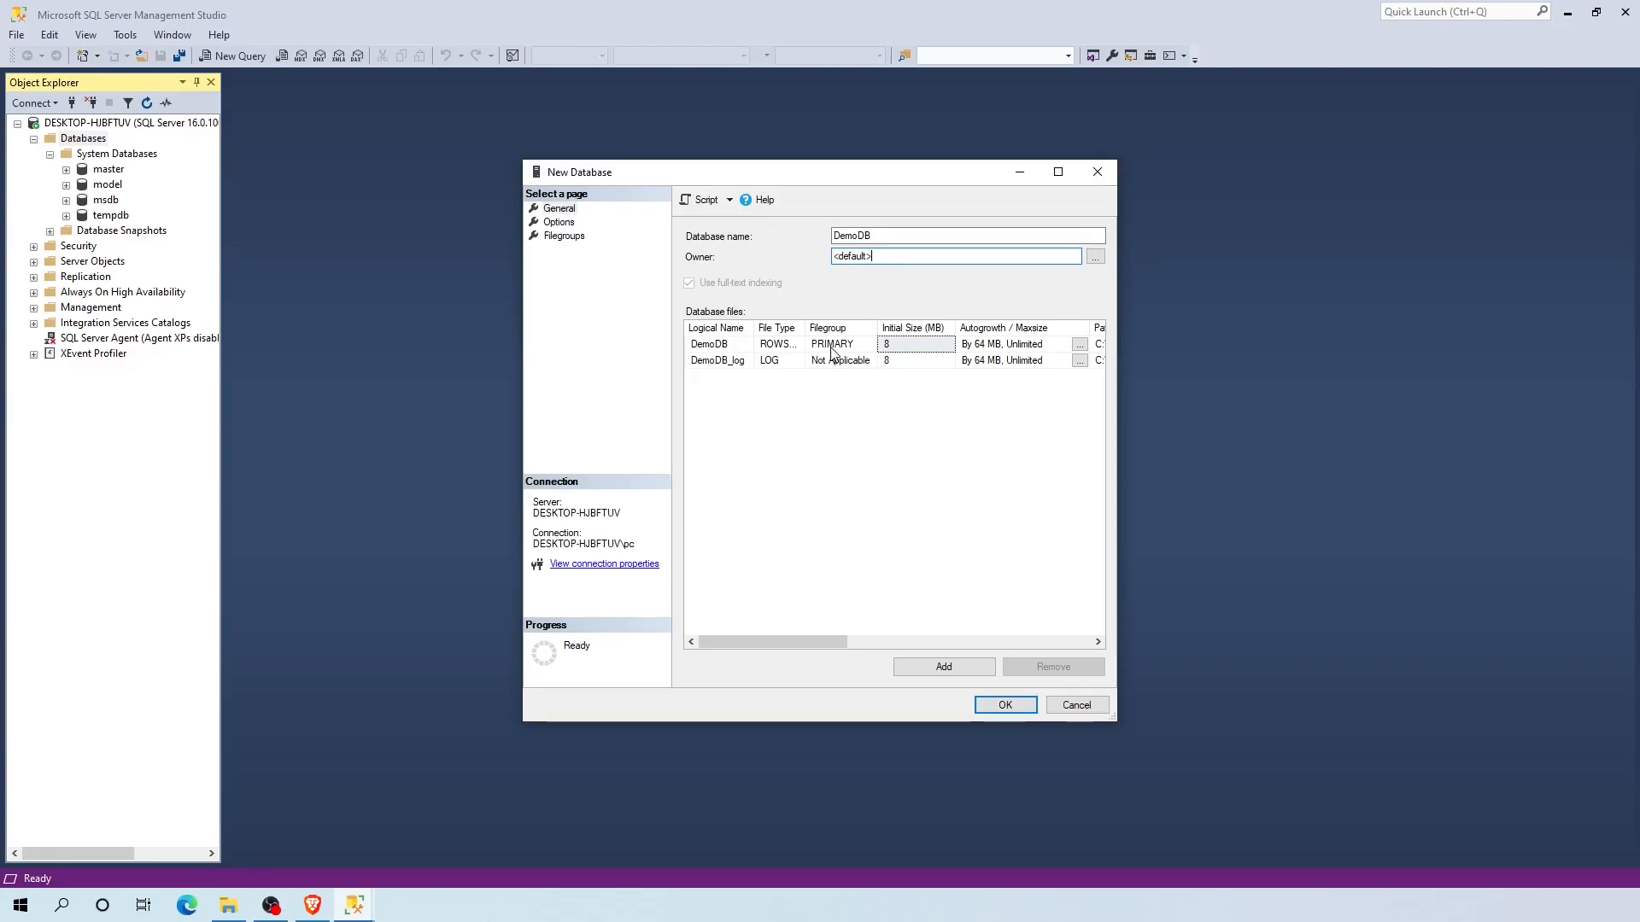
click(831, 358)
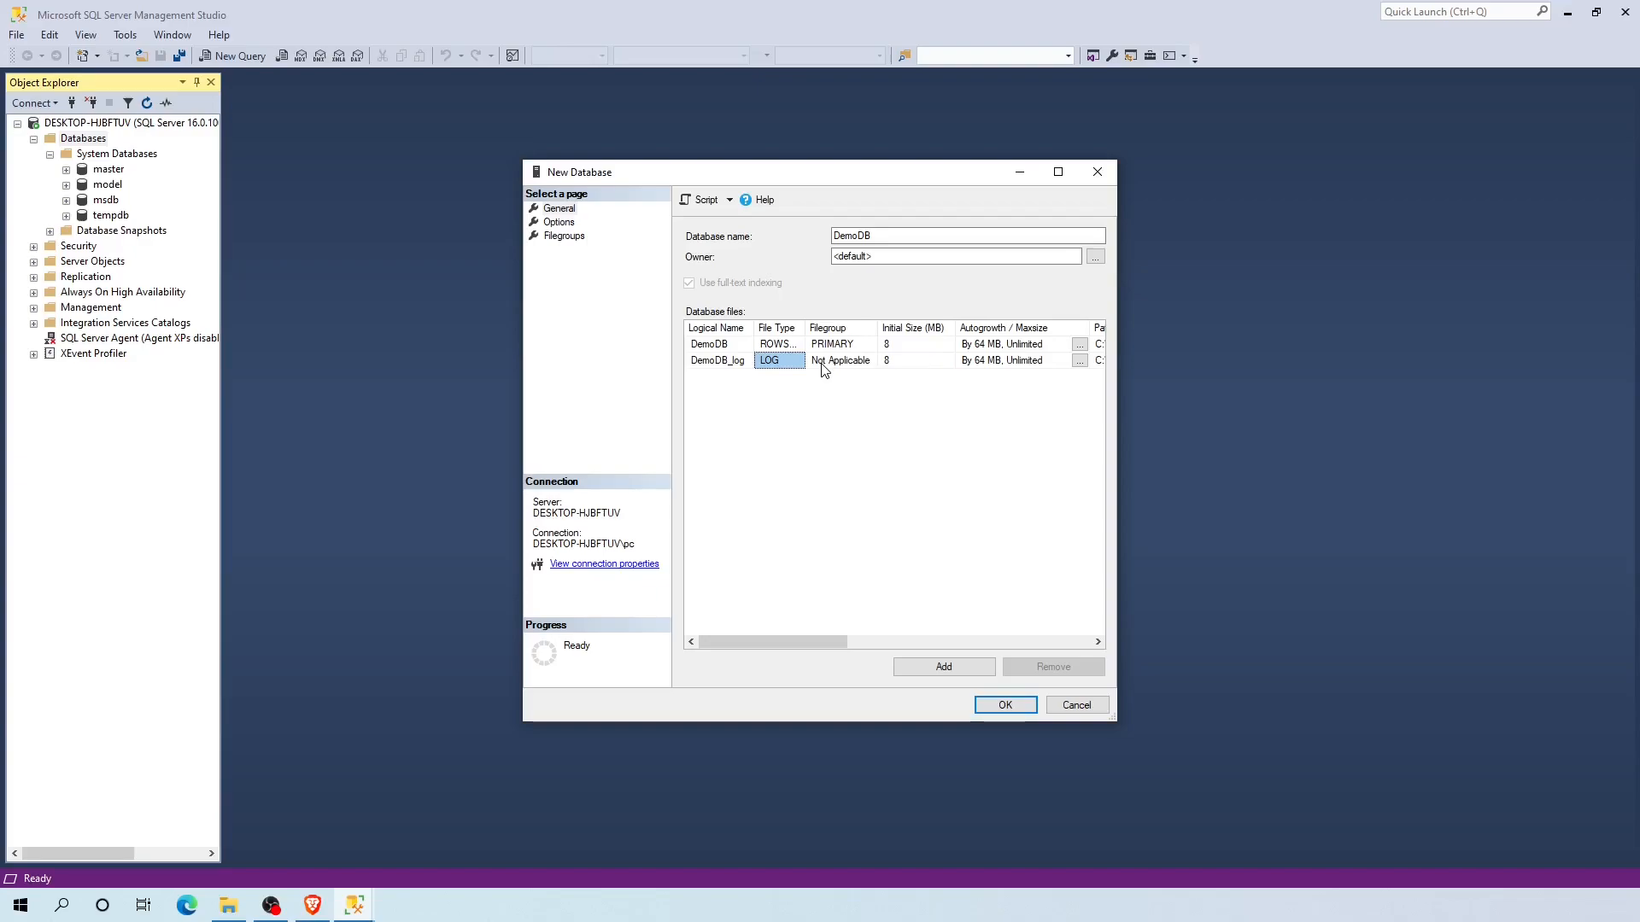
drag(1114, 720, 1593, 692)
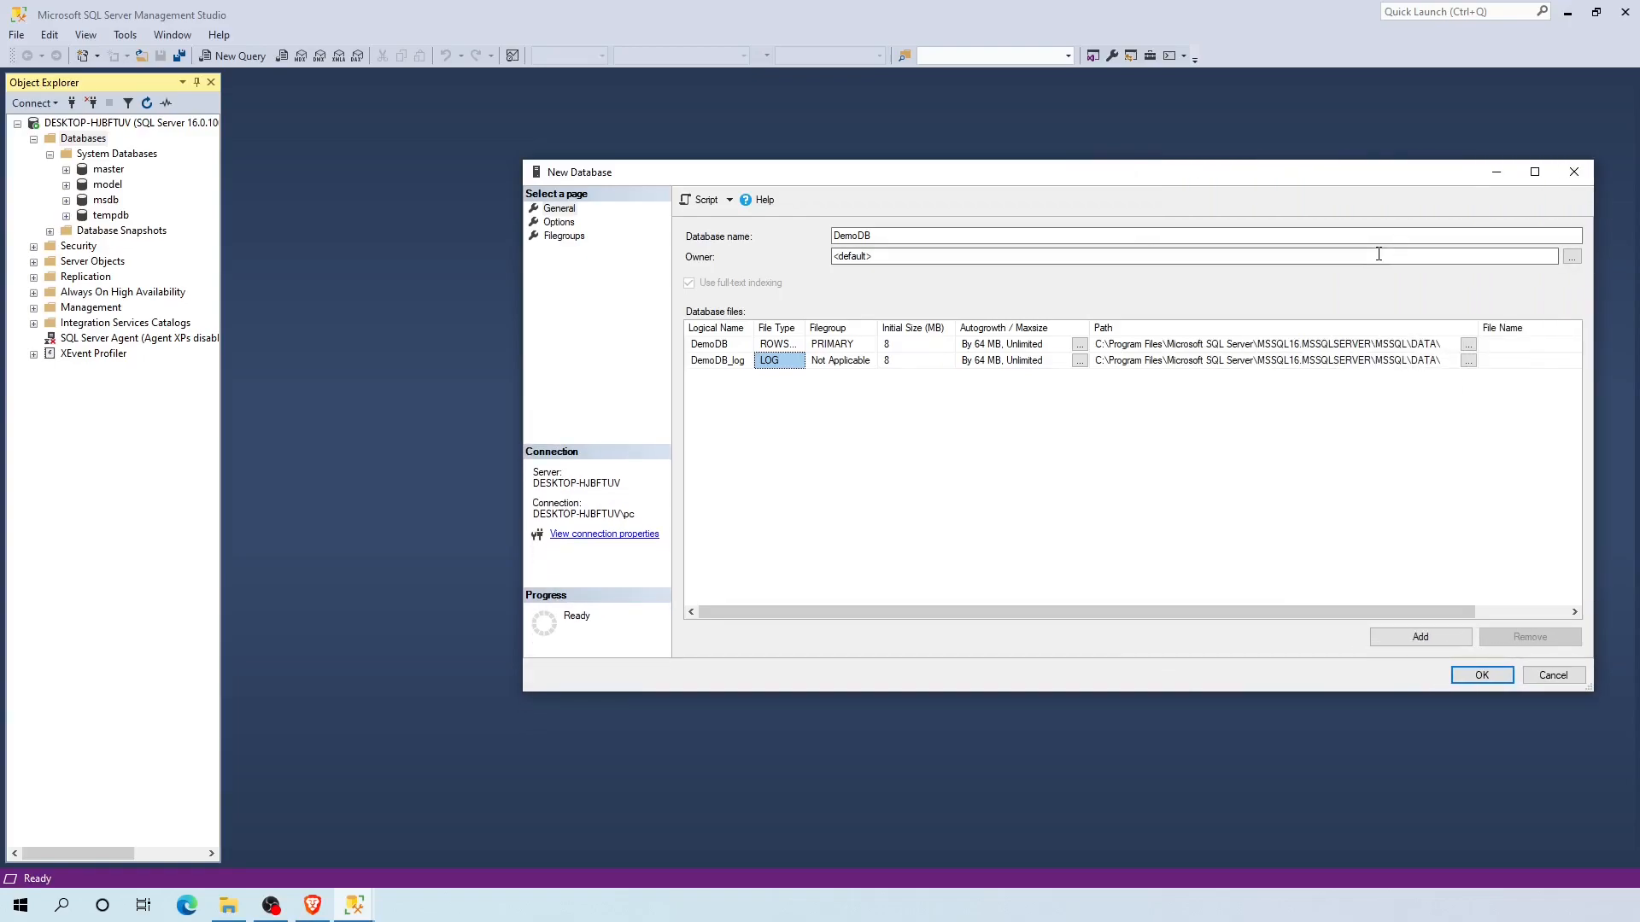
drag(1376, 176, 1268, 140)
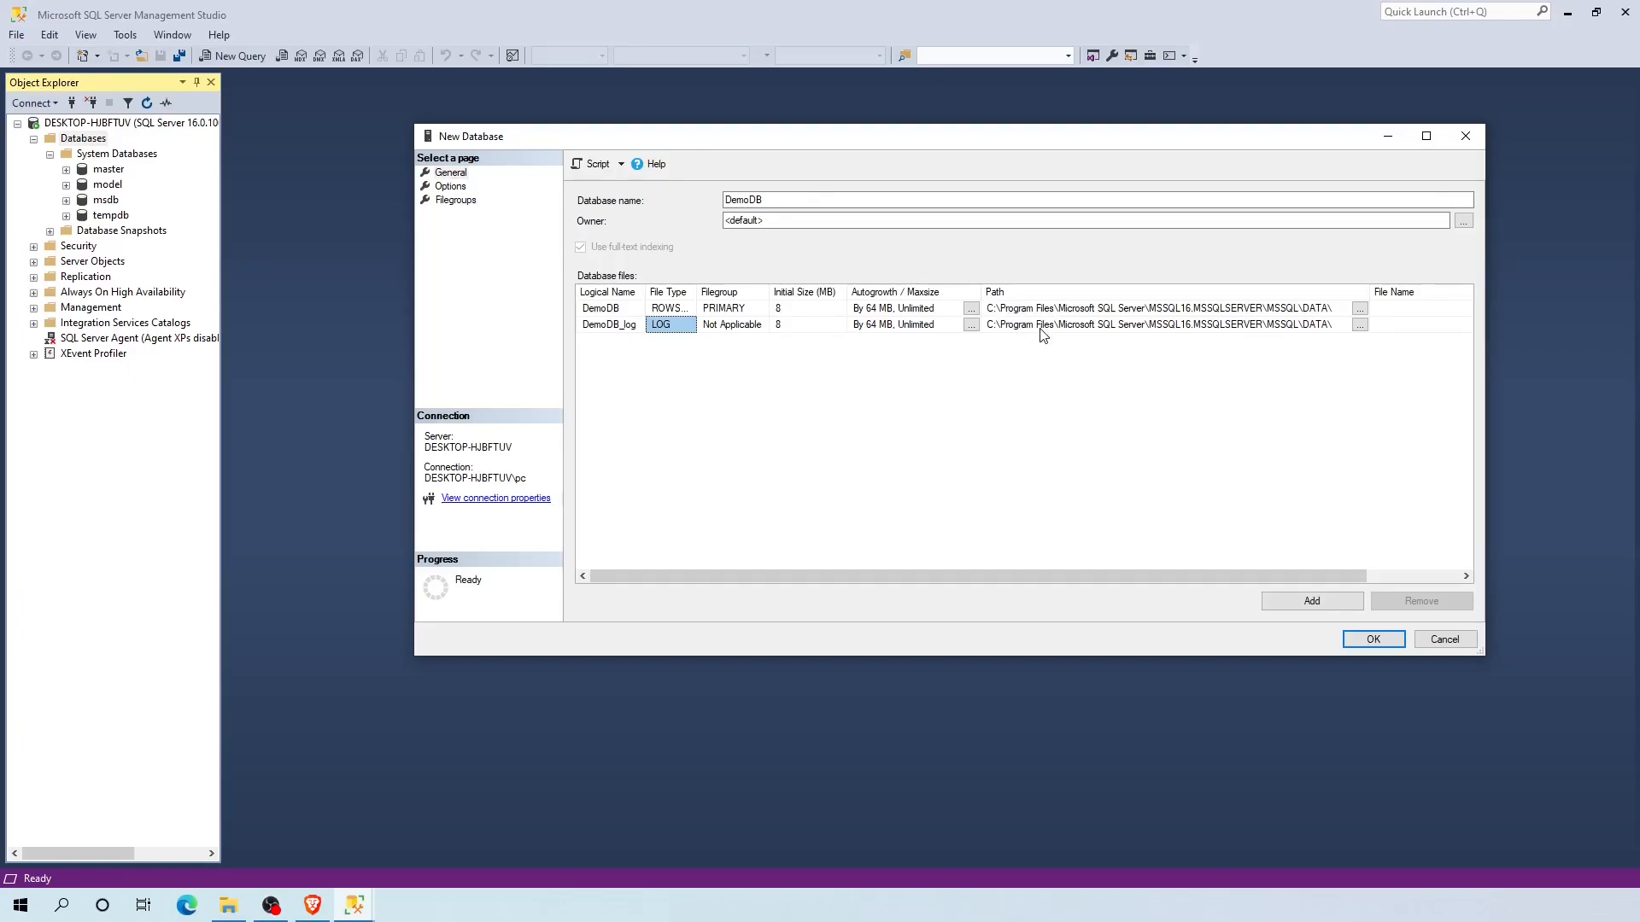
click(1374, 639)
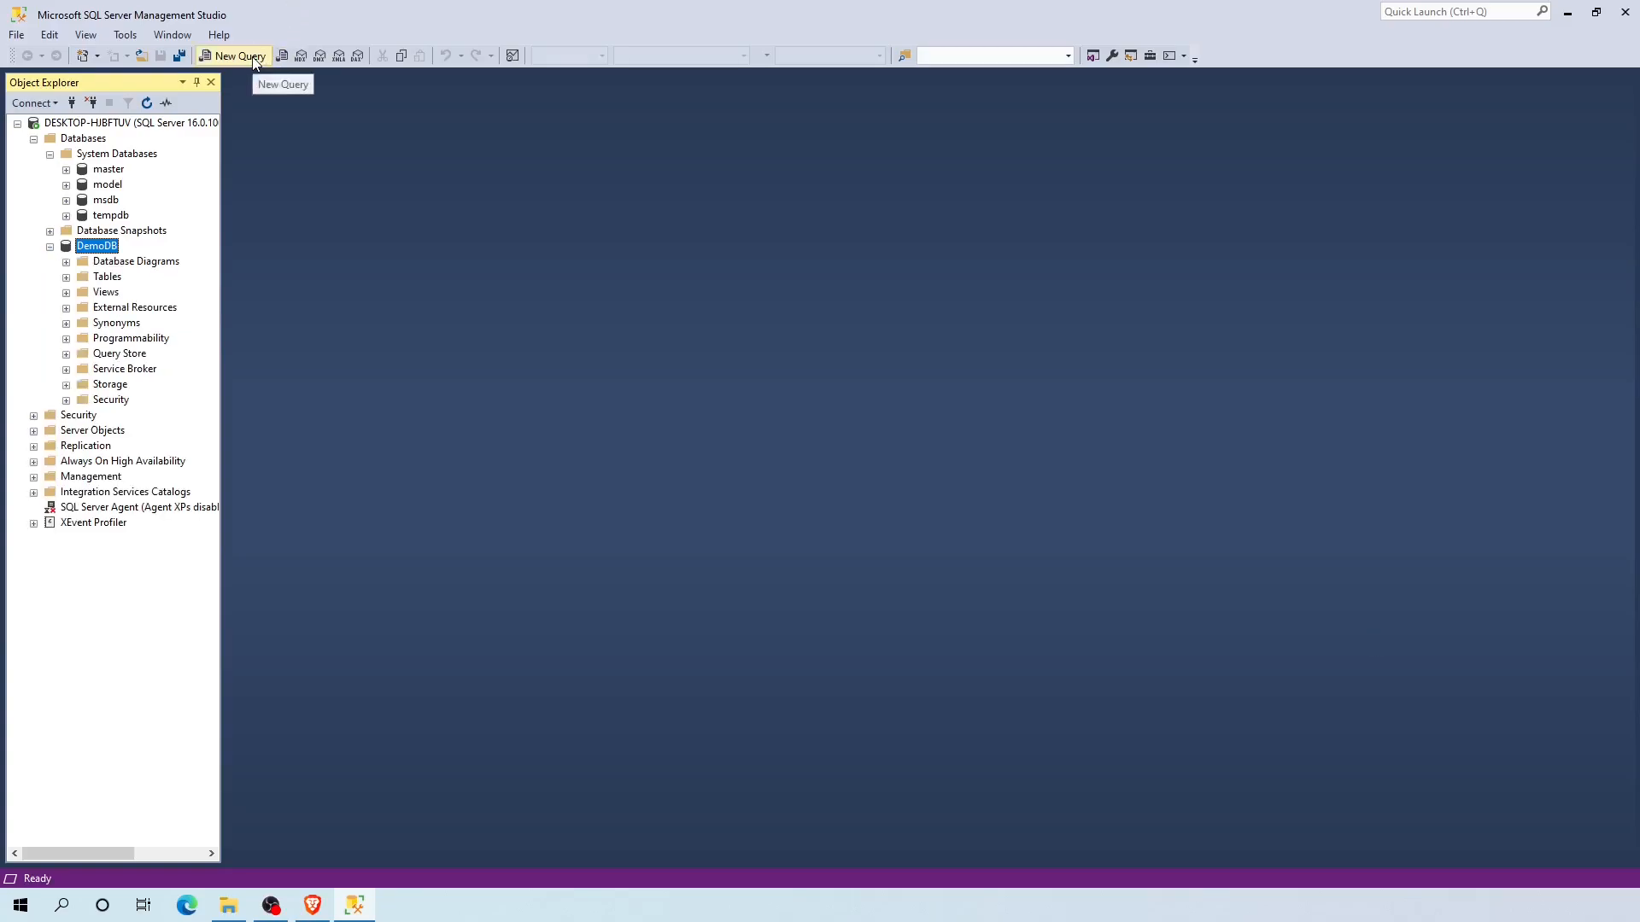
Step: In a new query on DemoDB, write and execute a statement creating table demoTab with columns id int, name varchar(30) and address varchar(30)
click(239, 56)
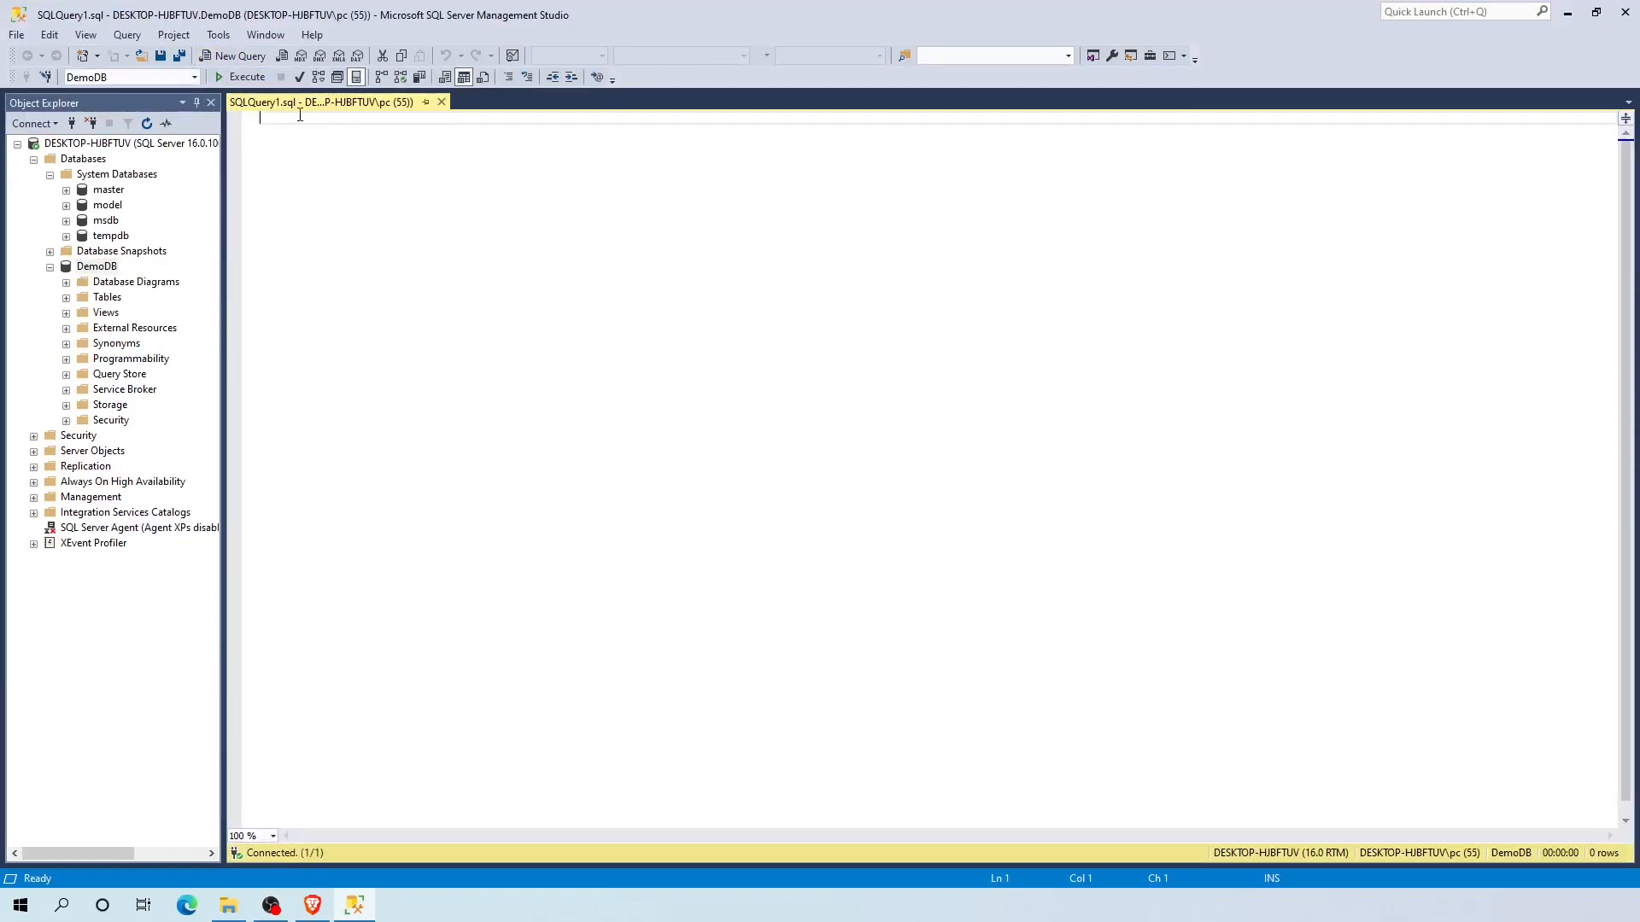
text(create table demoTab()
key(Return)
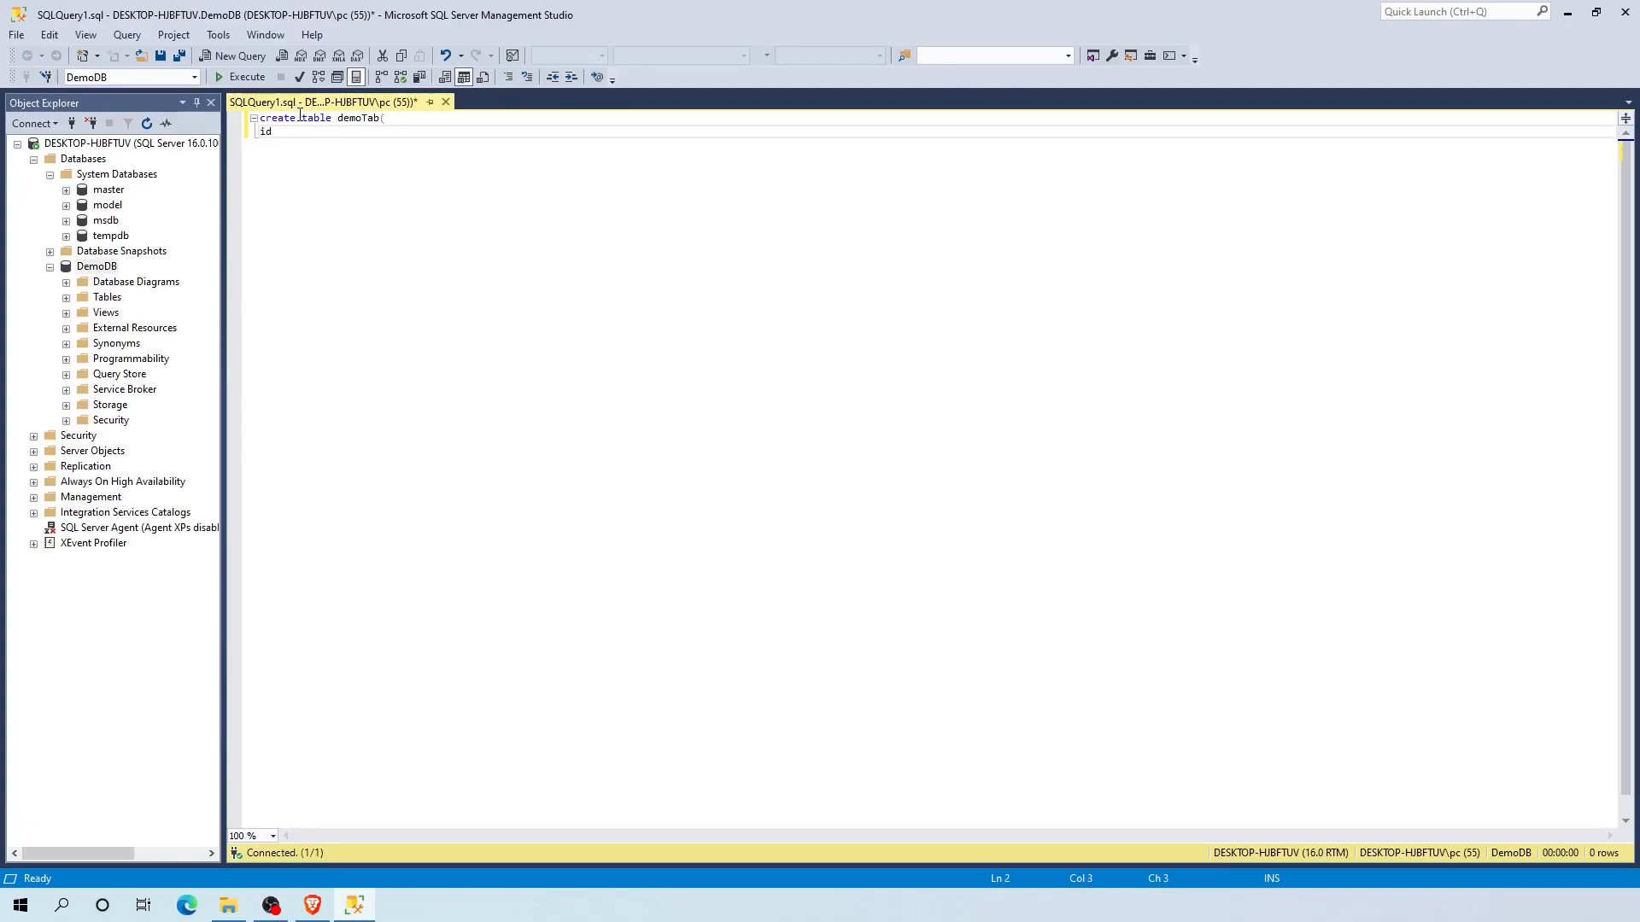
text(id int,)
key(Return)
text(name varchar(30),)
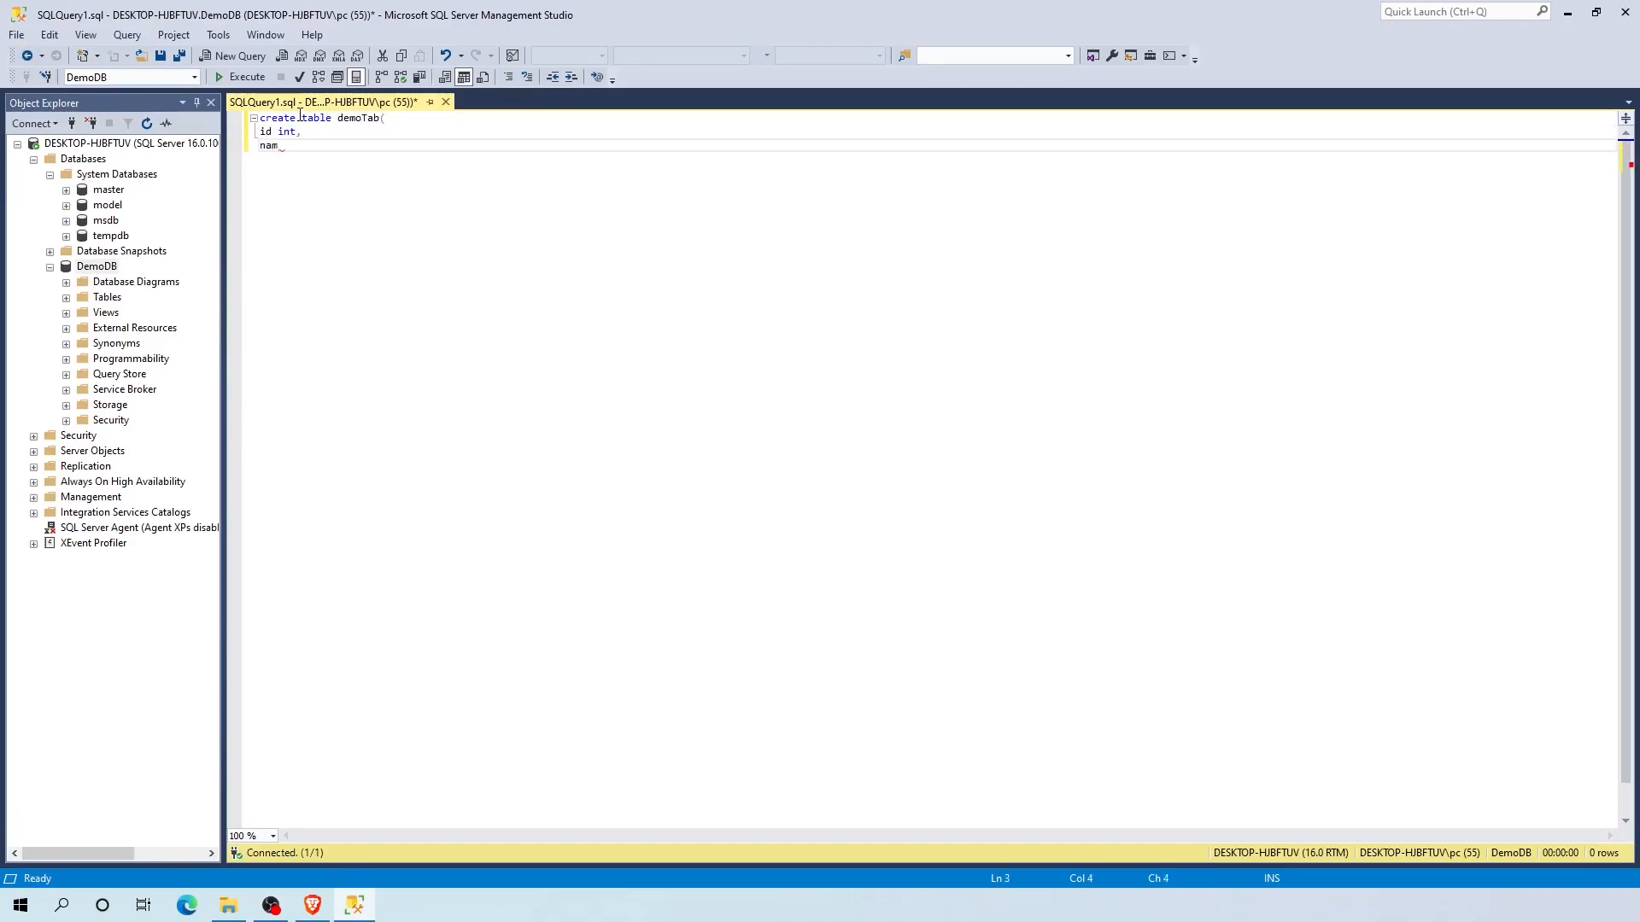
key(Return)
text(address varchar(30)))
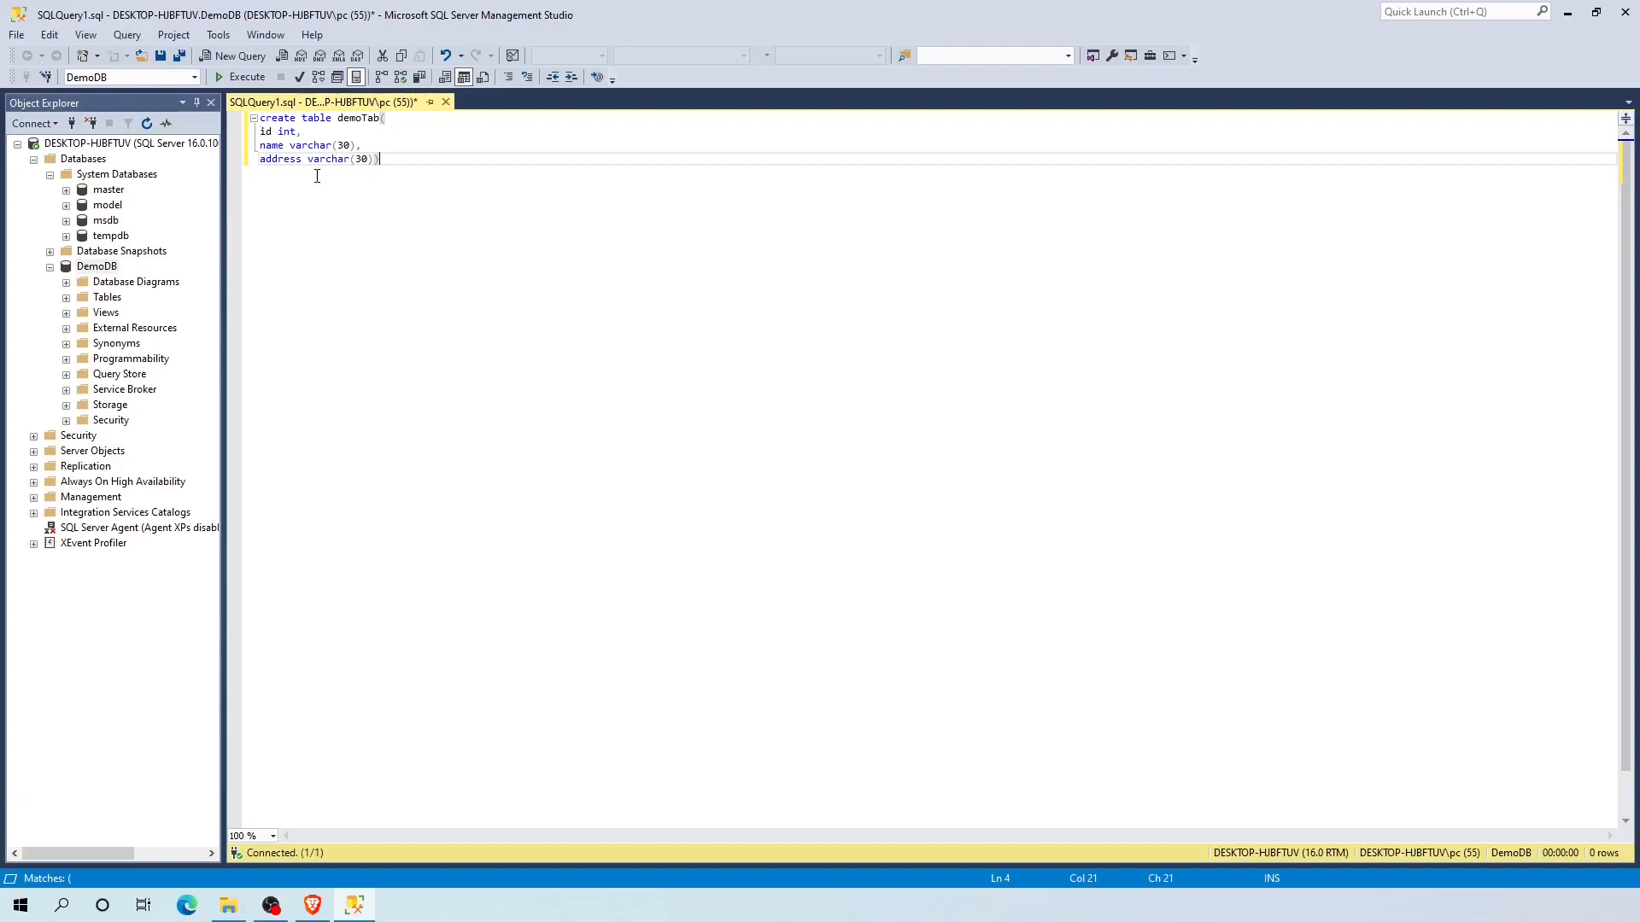
click(246, 78)
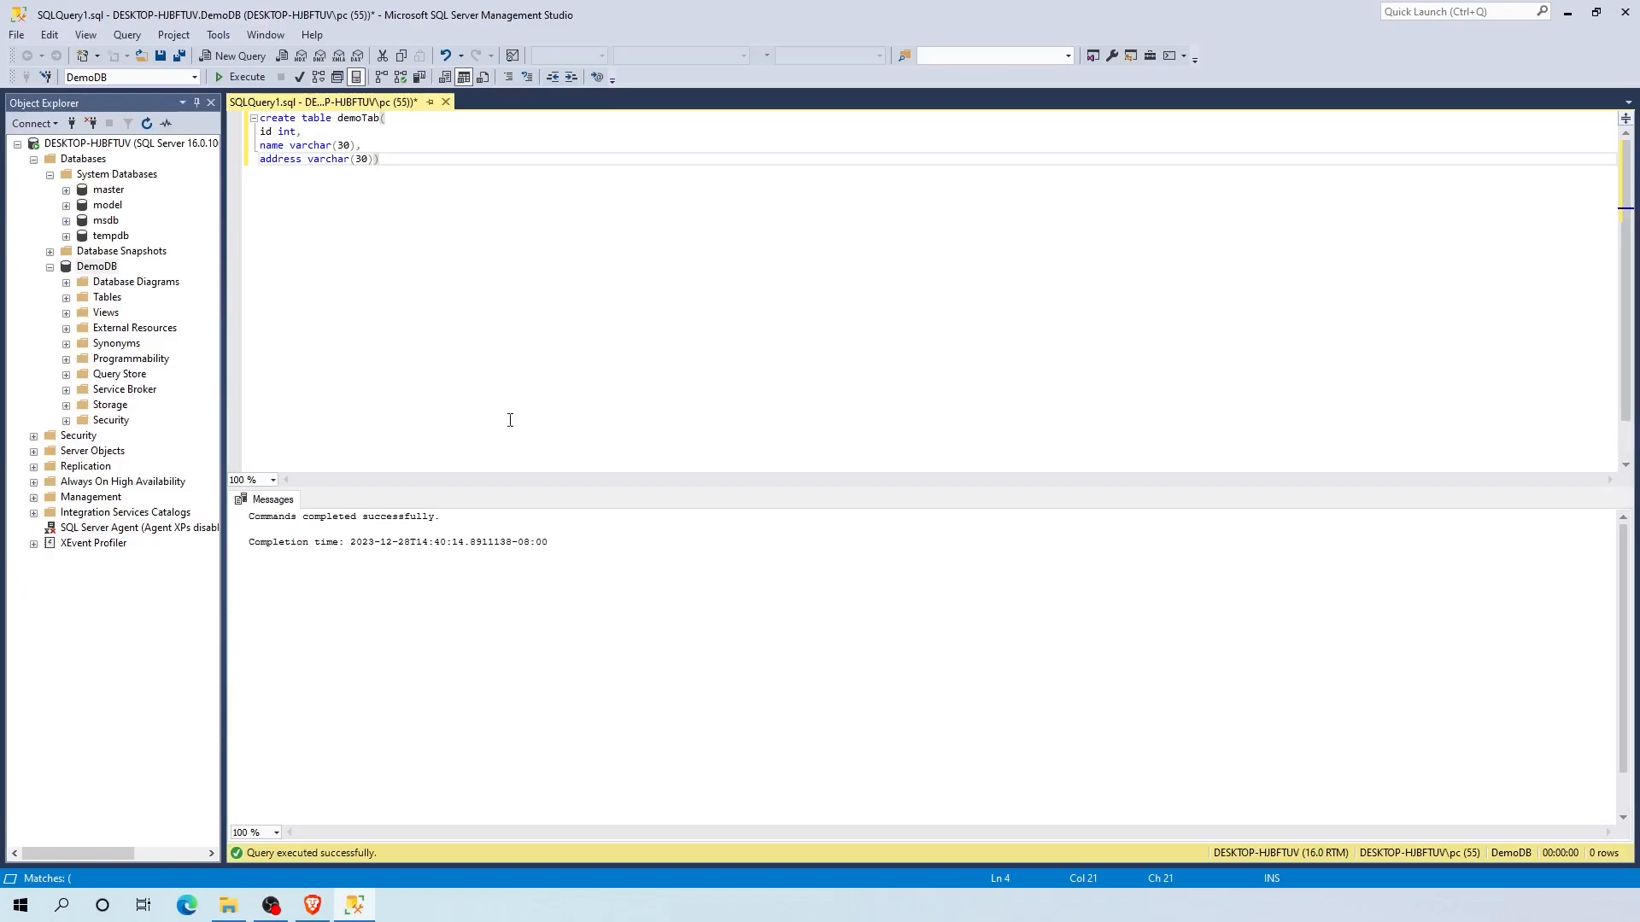
Step: Refresh DemoDB's Tables folder and expand it to view the database's tables
right_click(103, 298)
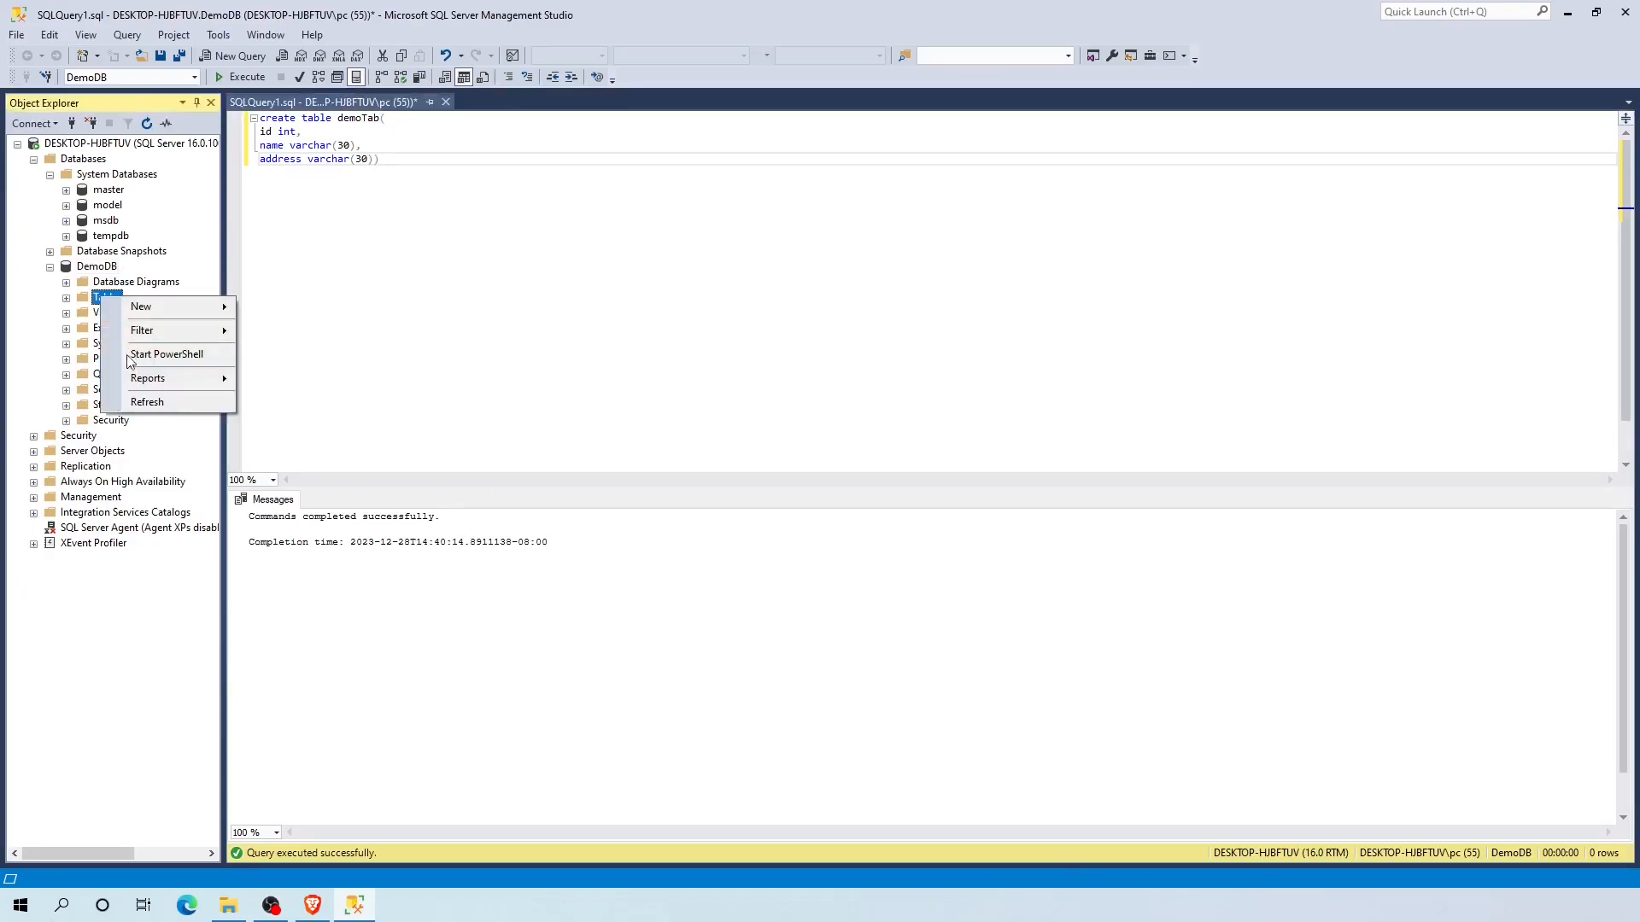
click(157, 405)
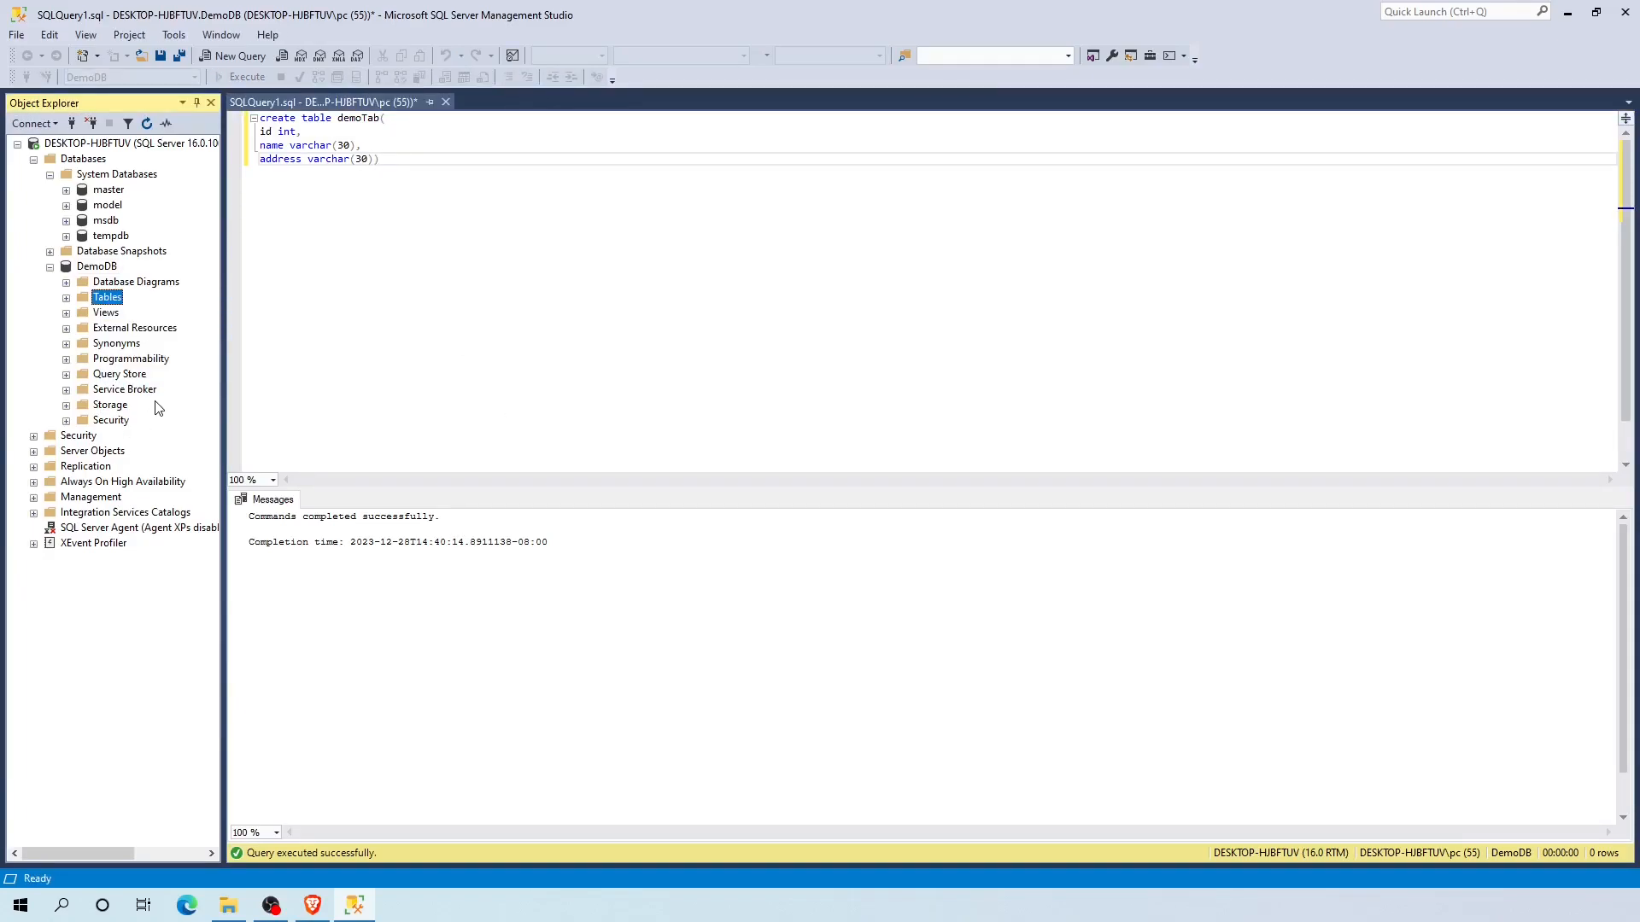
click(66, 297)
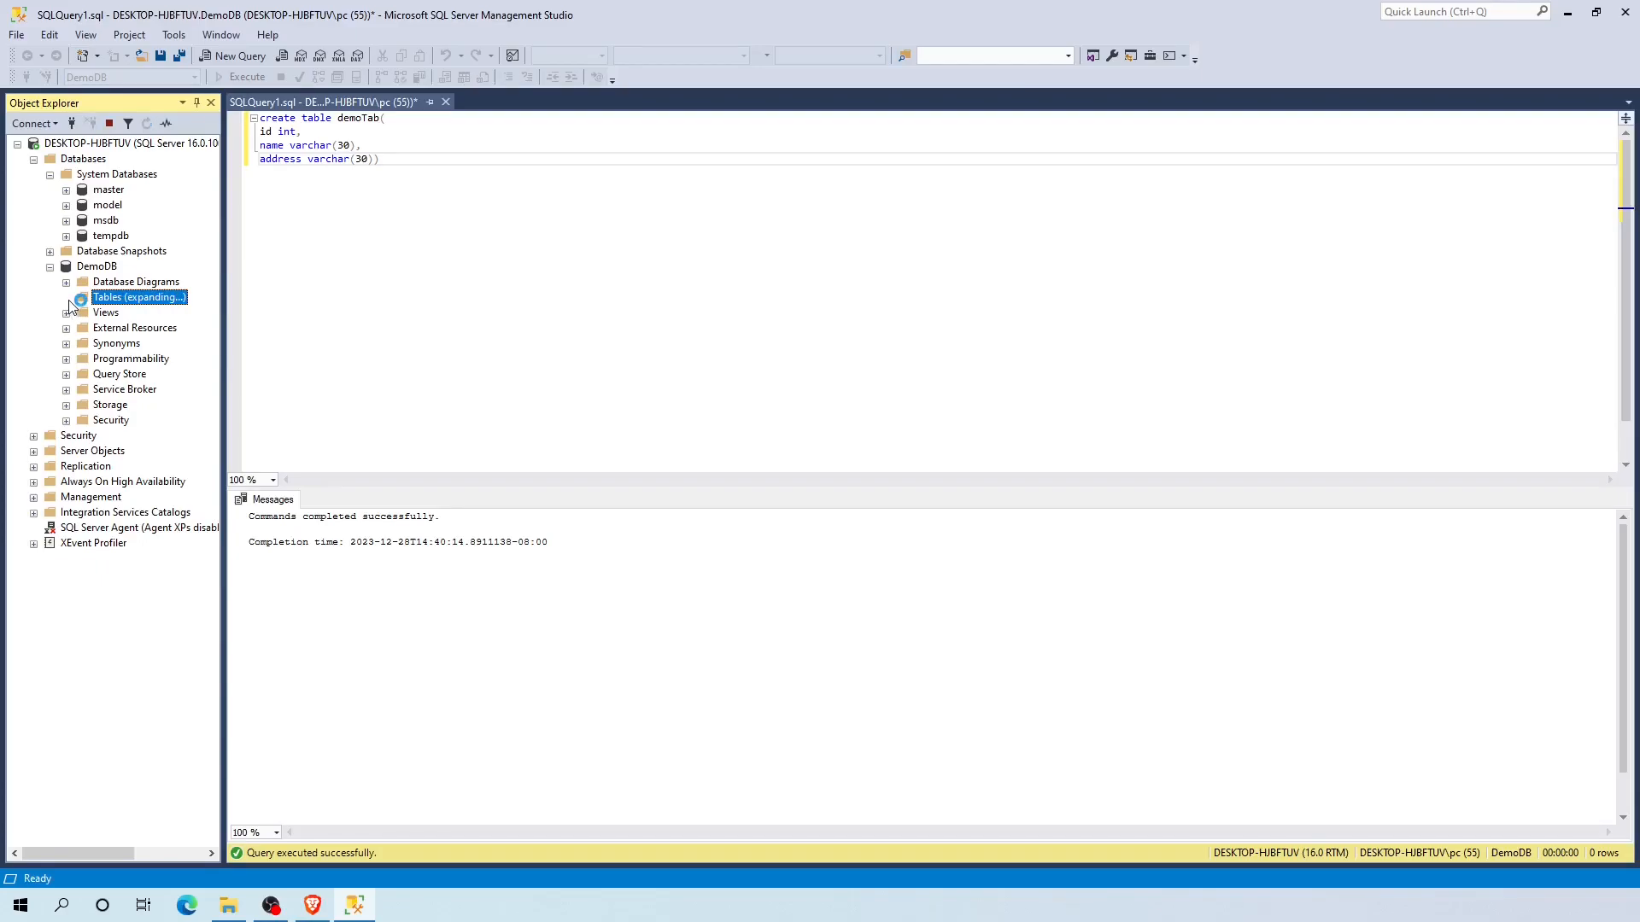